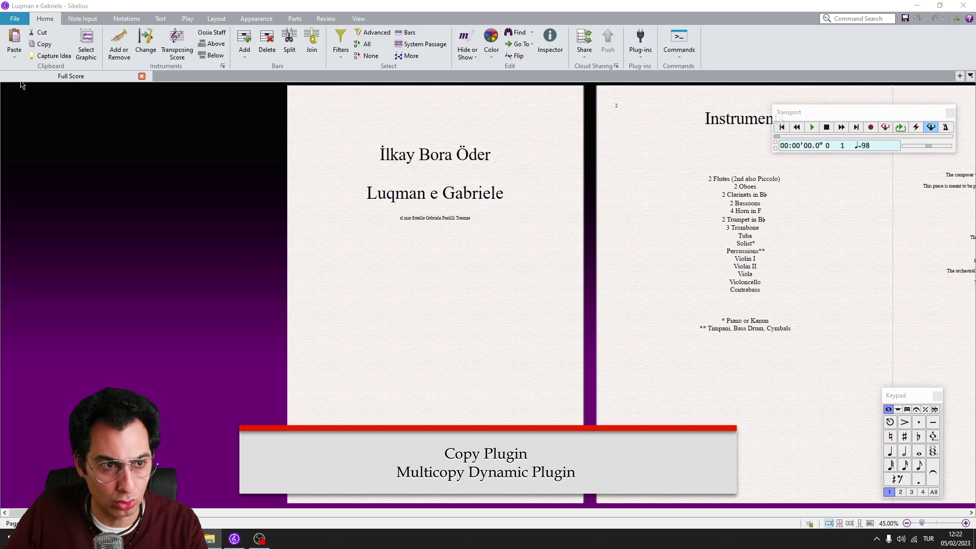
# Step: Open the plug-in installer and set it to show all plug-ins
pyautogui.click(15, 19)
pyautogui.click(30, 264)
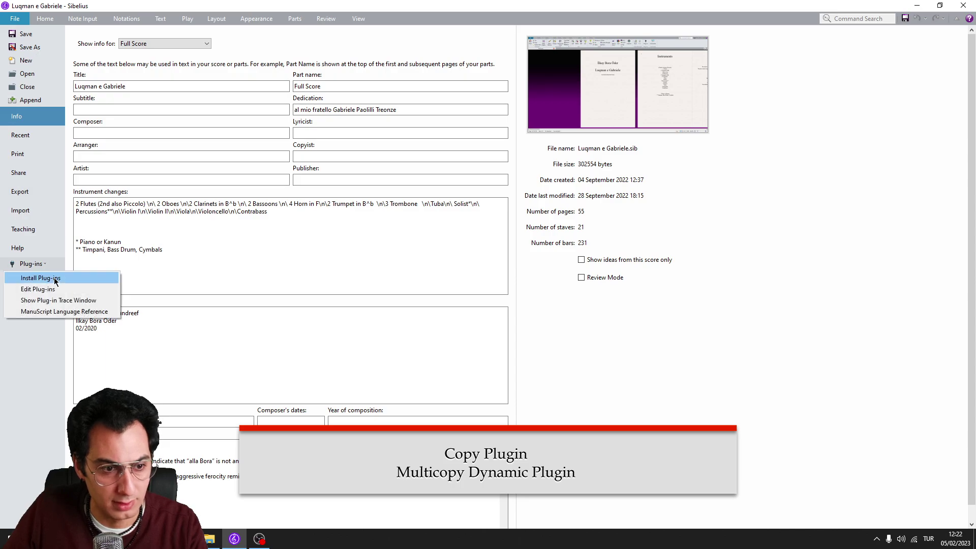
pyautogui.click(56, 282)
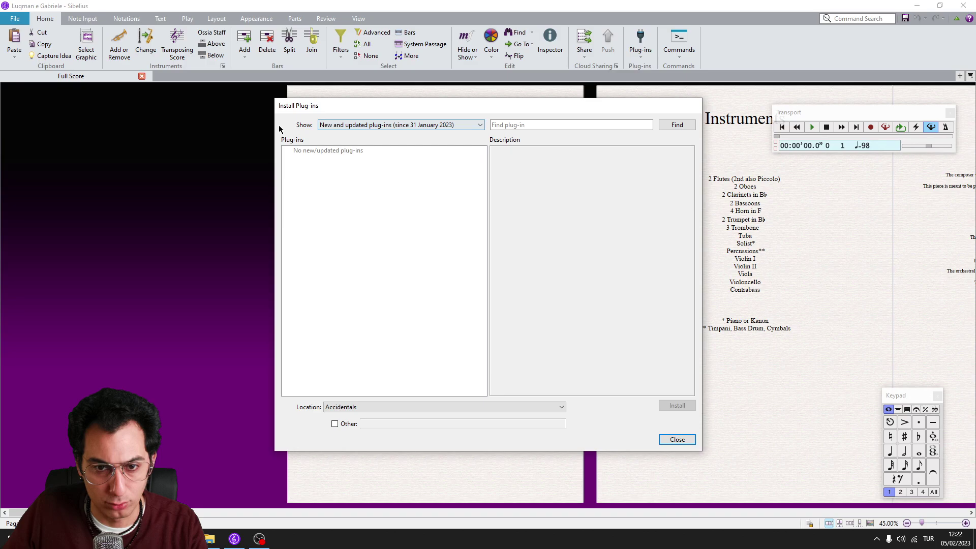
pyautogui.click(378, 125)
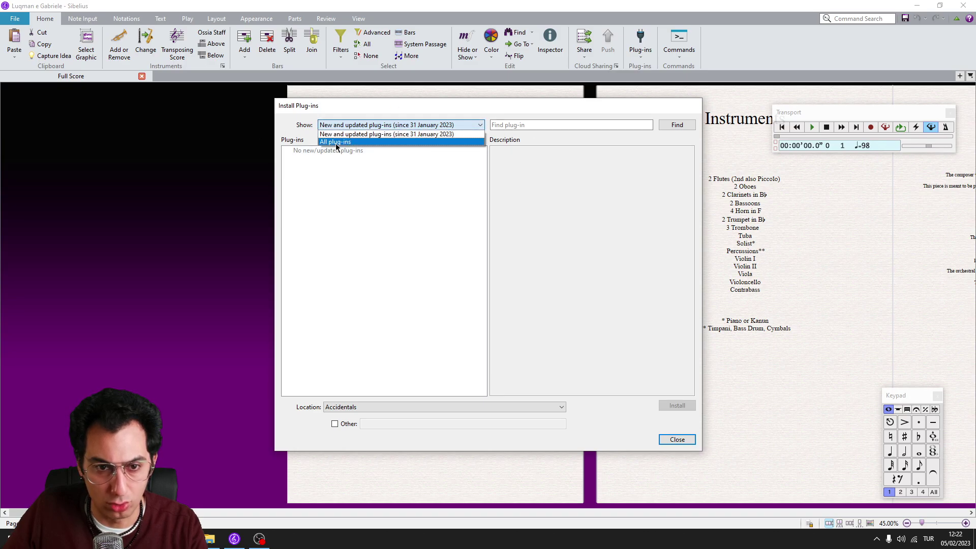
pyautogui.click(335, 144)
# Step: Search the installer for 'copy plugin', then for 'multicopy'
pyautogui.click(542, 125)
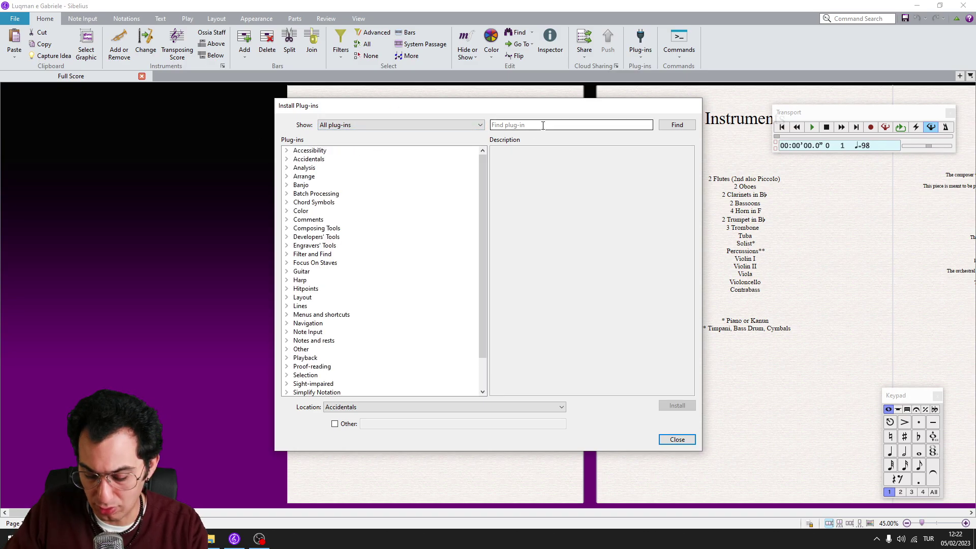
pyautogui.write('copy plugin')
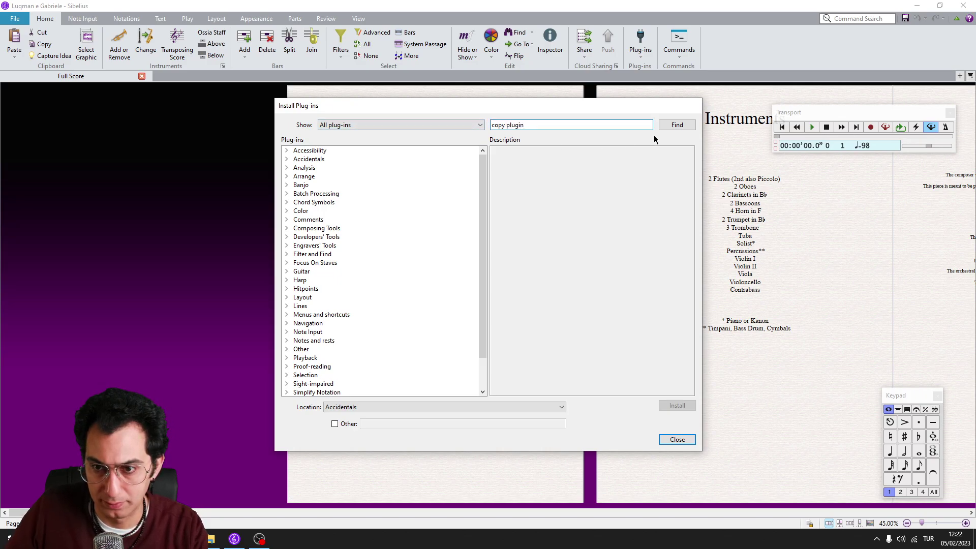
pyautogui.click(677, 126)
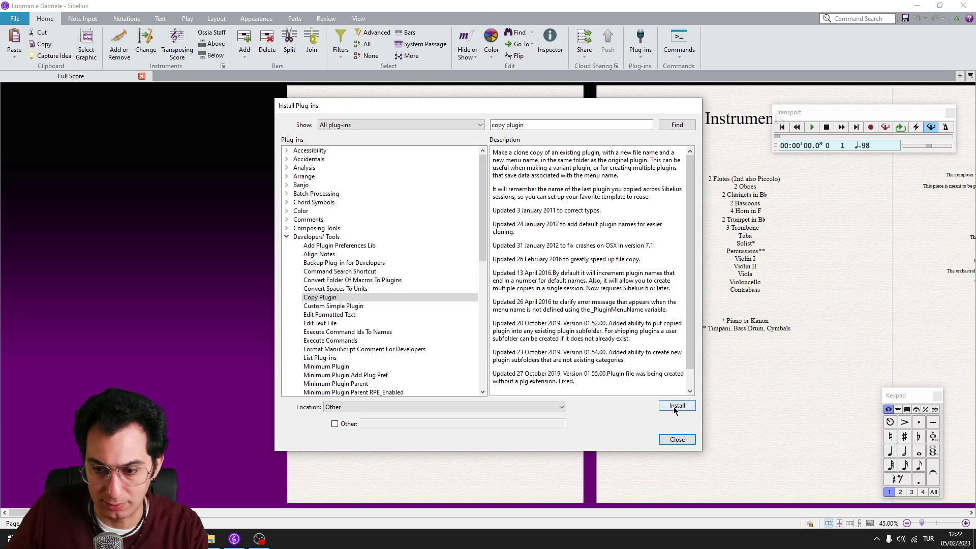
pyautogui.tripleClick(540, 126)
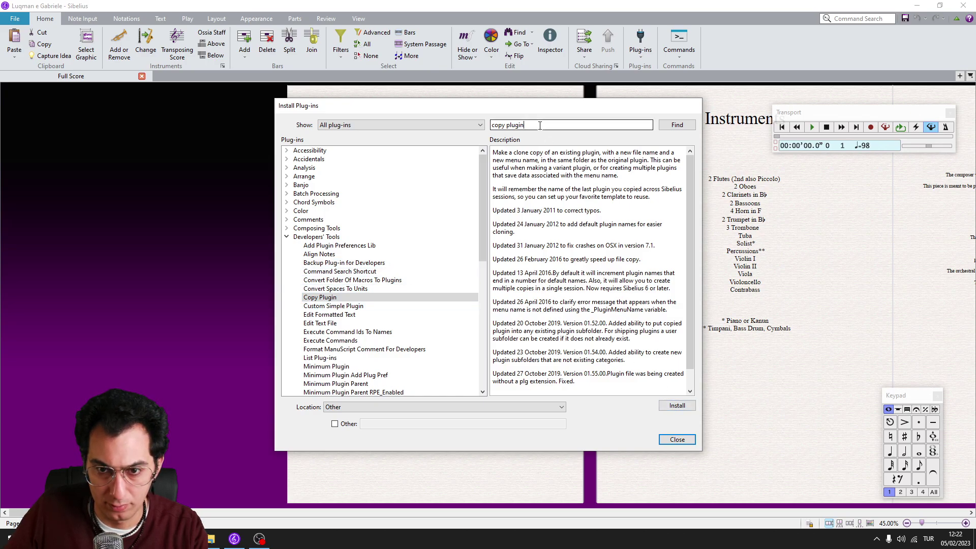
pyautogui.write('multicopy')
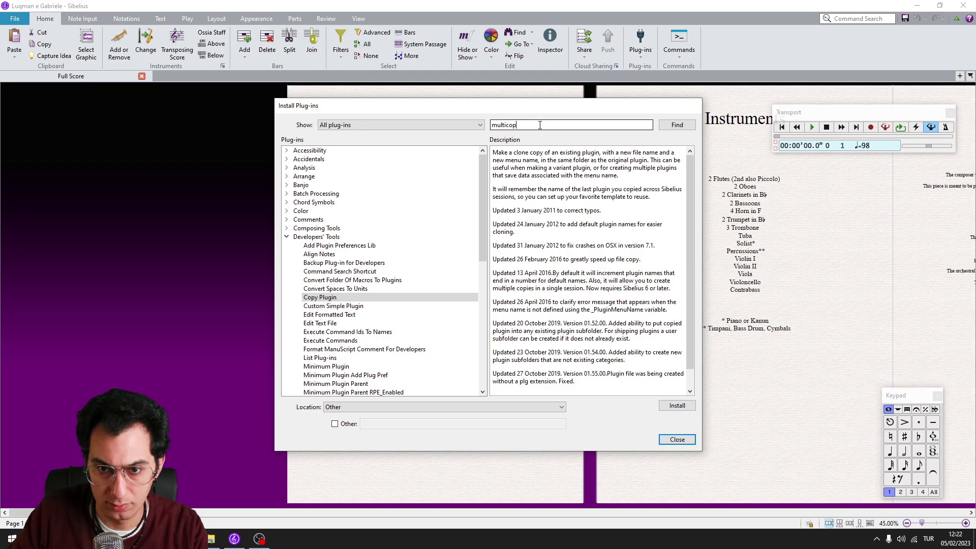
pyautogui.click(684, 126)
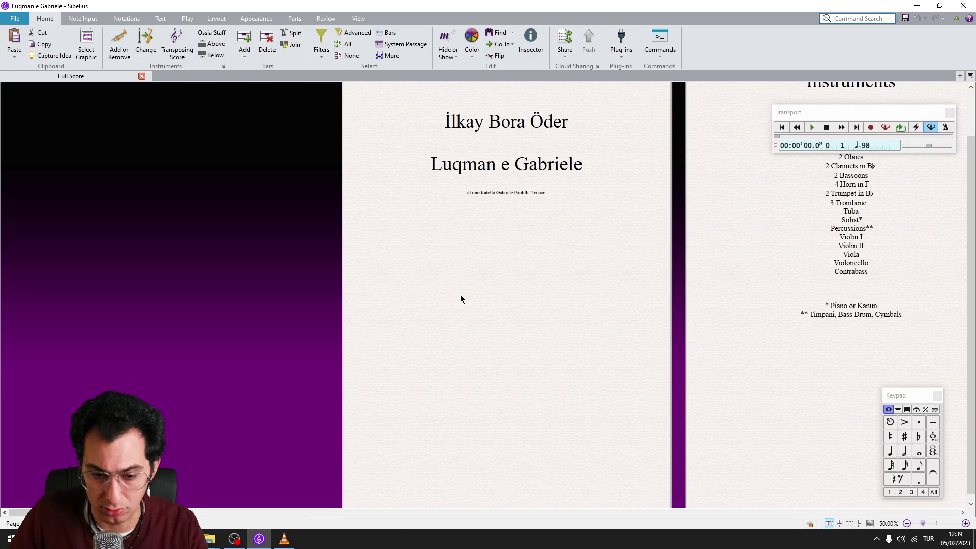
# Step: Run the Copy Plugin command through command search
pyautogui.hotkey('ctrl', 'alt', 'shift', 'f')
pyautogui.write('copy')
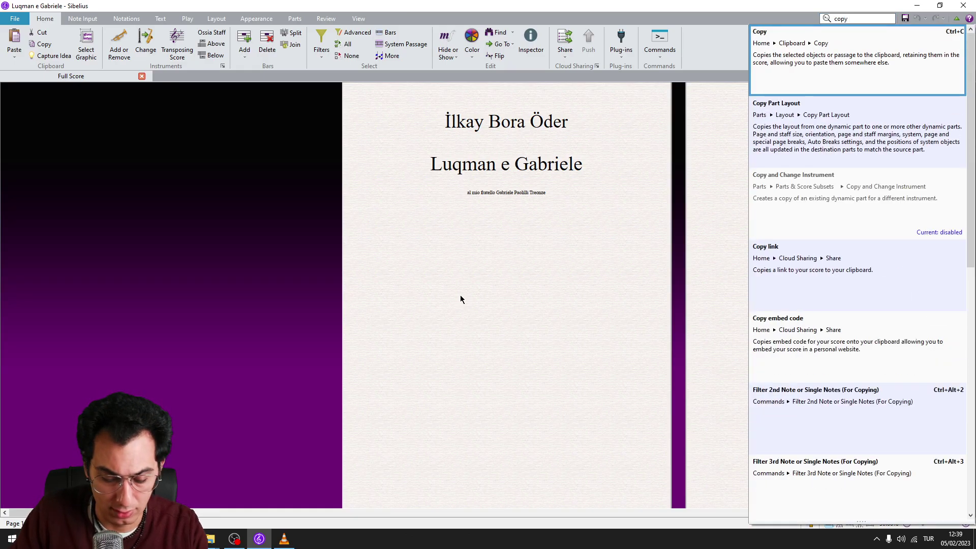
pyautogui.write(' plugin')
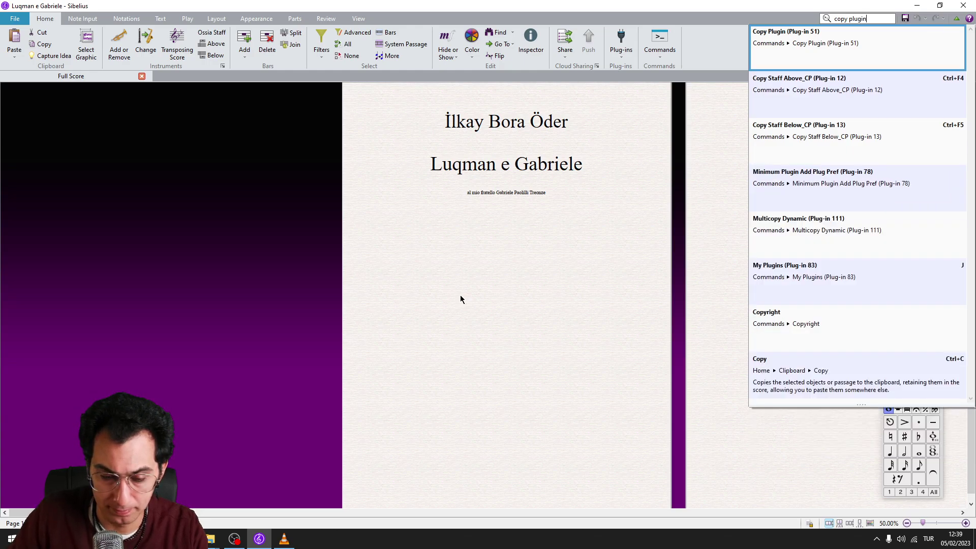
pyautogui.press('Return')
# Step: Copy Multicopy Dynamic with 'ppp' as both file name and menu name
pyautogui.click(328, 295)
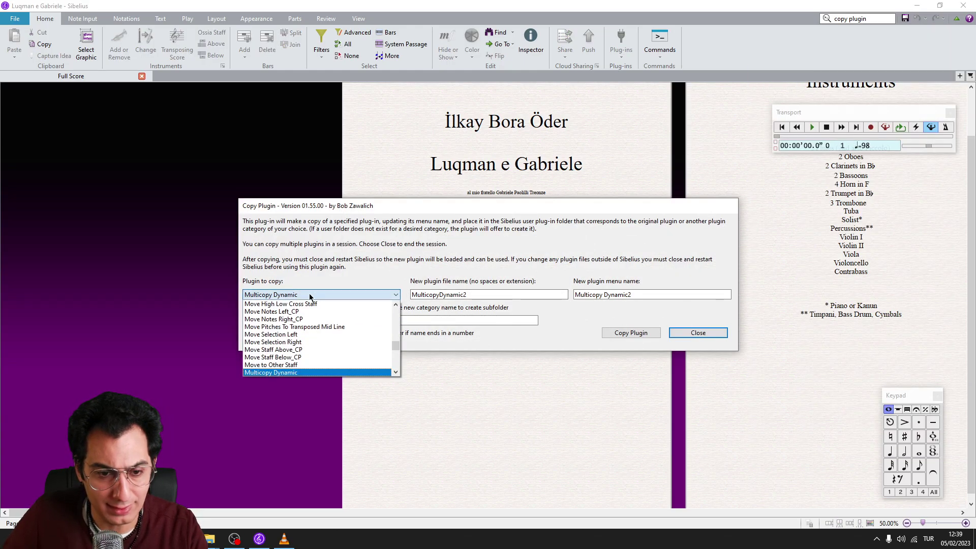
pyautogui.click(268, 374)
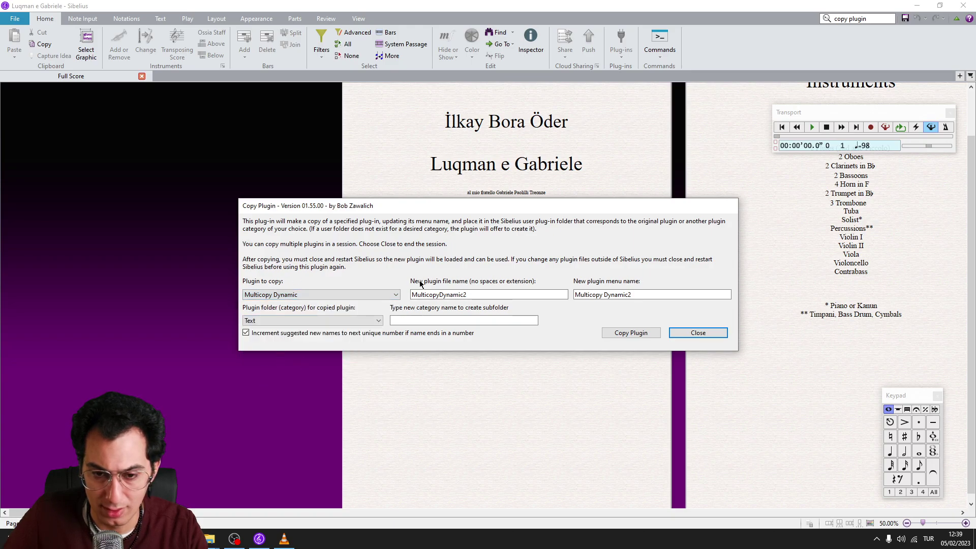
pyautogui.doubleClick(471, 294)
pyautogui.write('ppp')
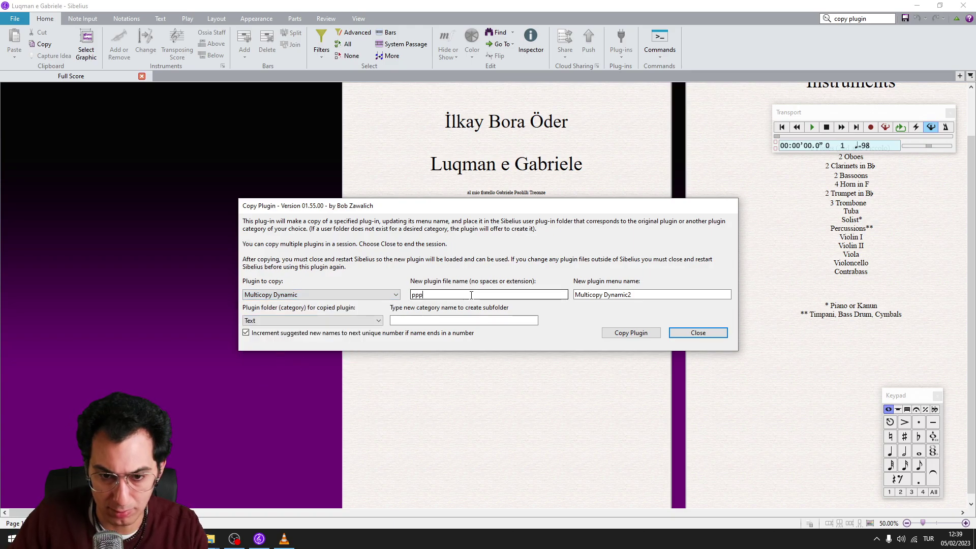
pyautogui.press('Tab')
pyautogui.write('ppp')
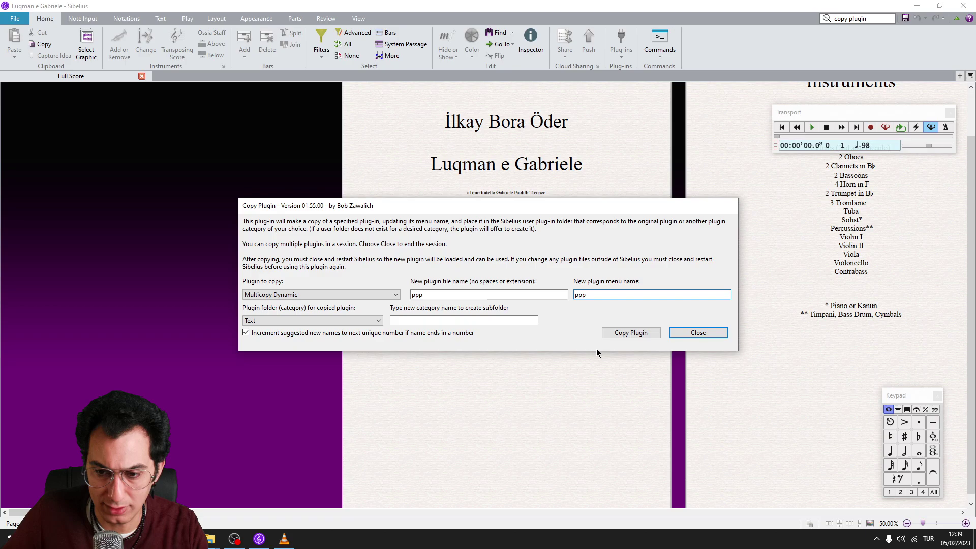
pyautogui.click(621, 334)
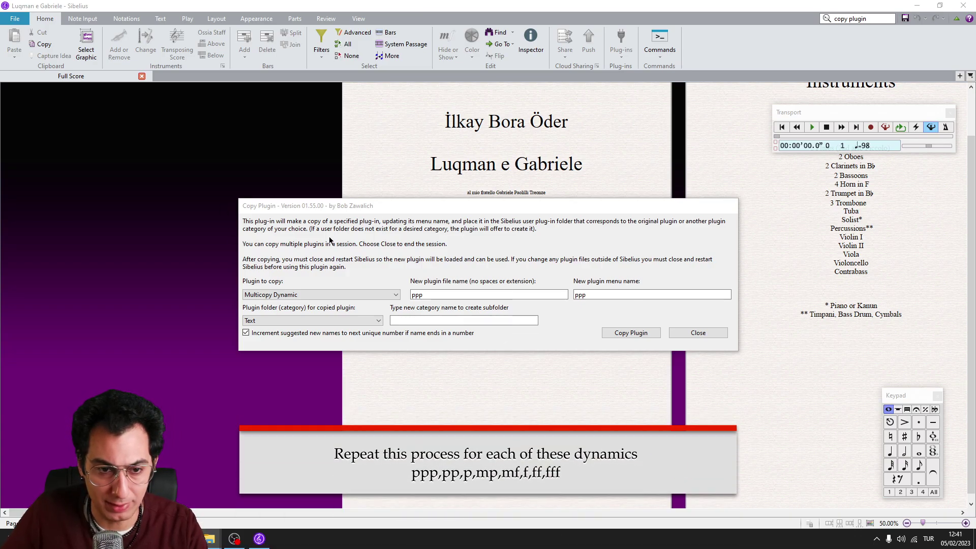
# Step: Pick Multicopy Dynamic again and enter names for the pp, p and mp copies
pyautogui.click(350, 296)
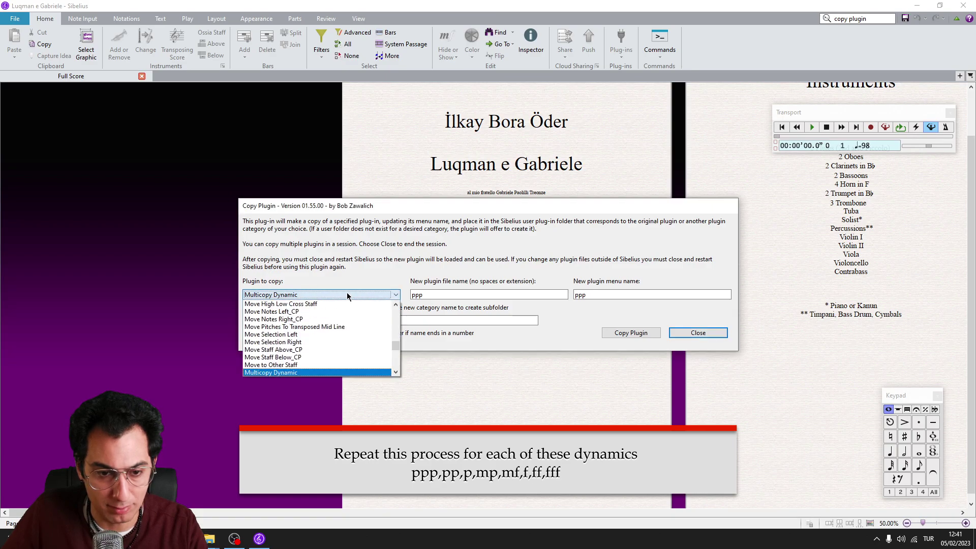
pyautogui.click(279, 373)
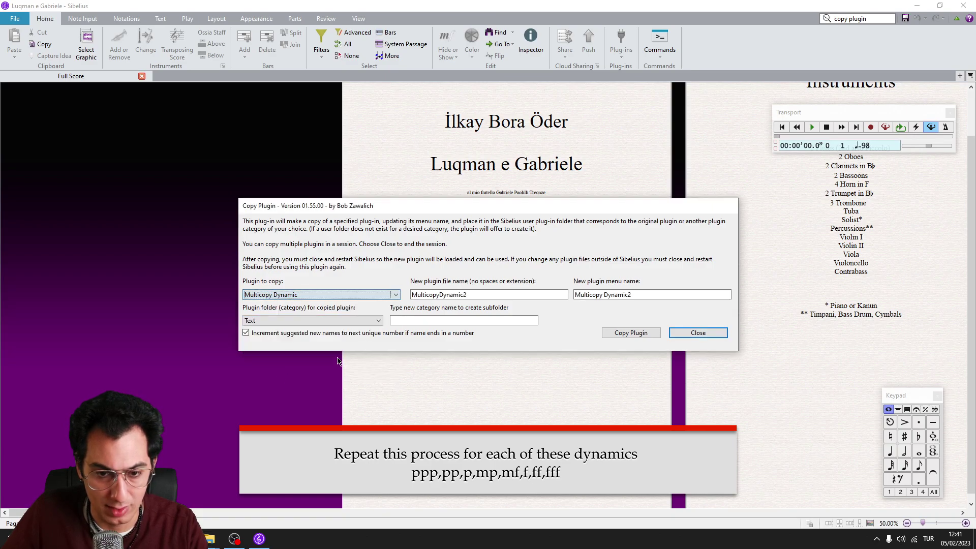
pyautogui.doubleClick(456, 293)
pyautogui.write('pp')
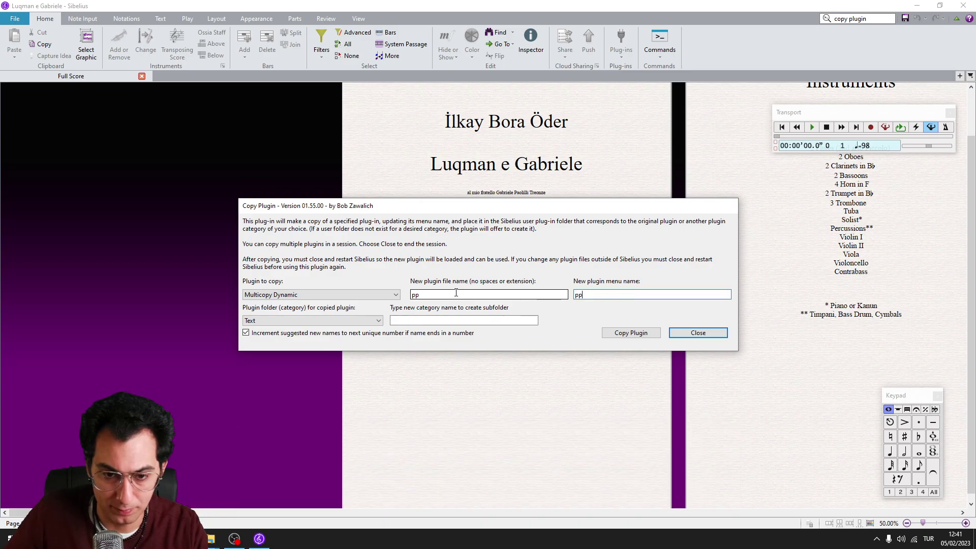
pyautogui.press('Tab')
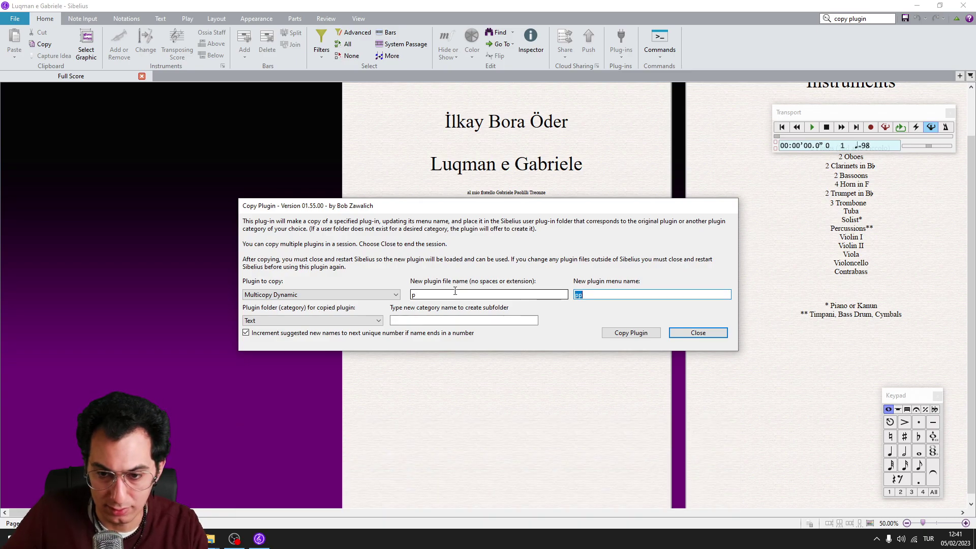
pyautogui.write('p')
pyautogui.hotkey('shift', 'Tab')
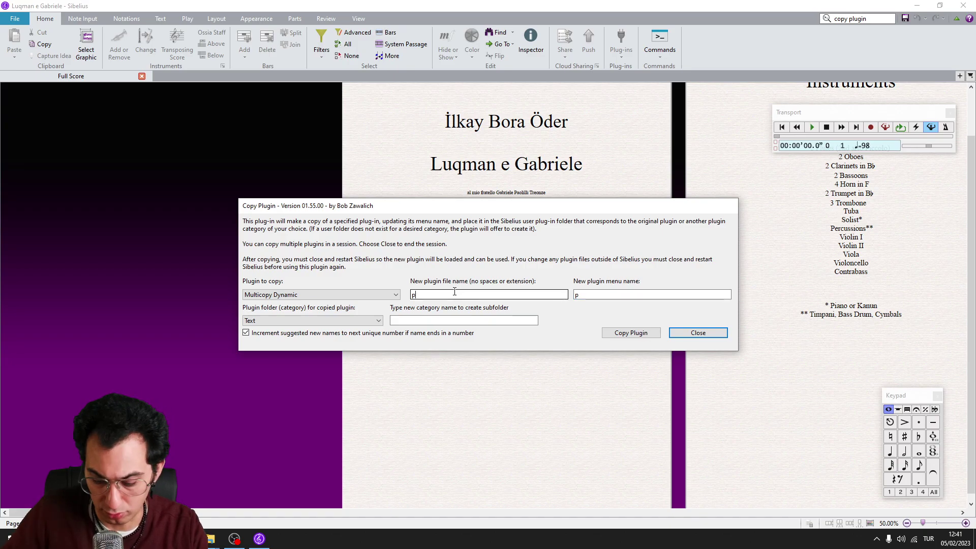
pyautogui.write('mp')
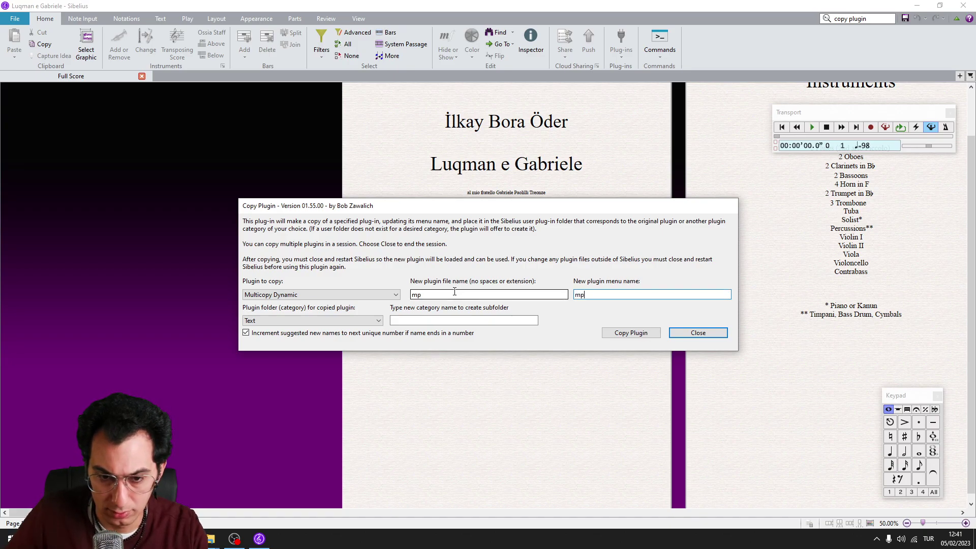
# Step: Enter mf and f as file and menu names for further copies, then close the dialog
pyautogui.hotkey('shift', 'Home')
pyautogui.write('mf')
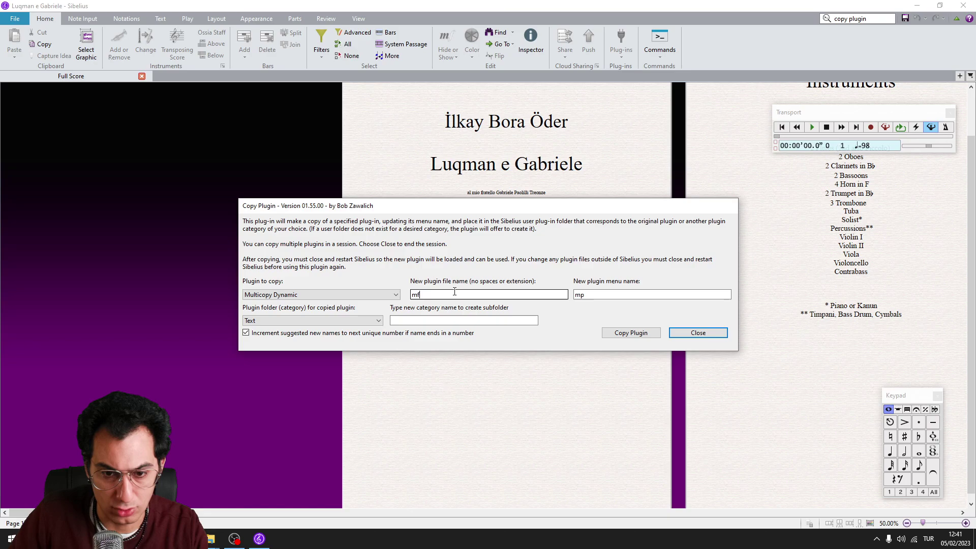
pyautogui.press('Tab')
pyautogui.write('mf')
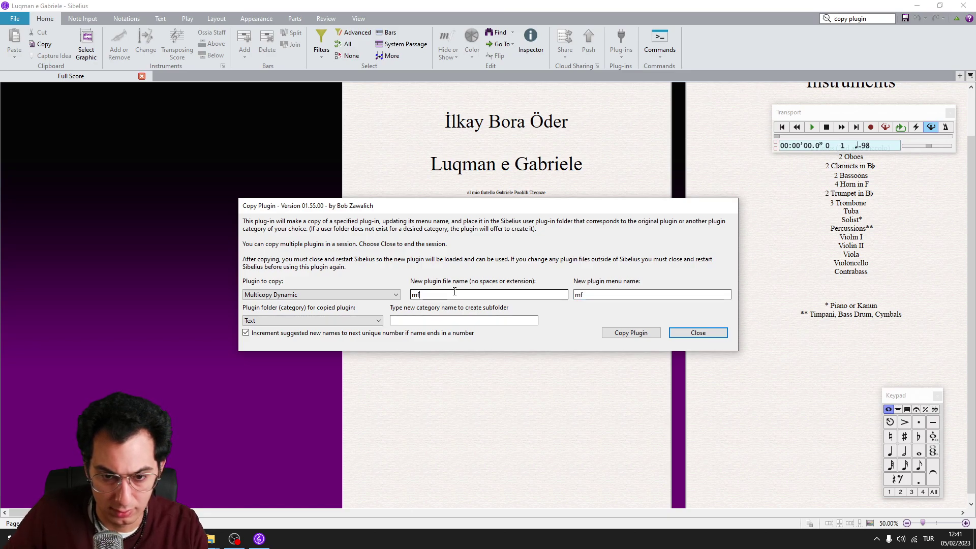
pyautogui.hotkey('shift', 'Tab')
pyautogui.write('f')
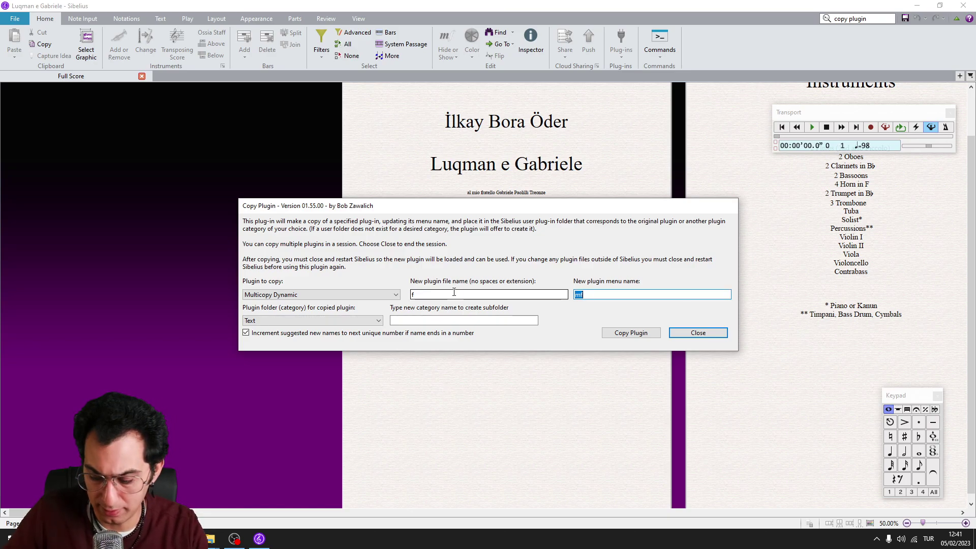
pyautogui.hotkey('shift', 'Home')
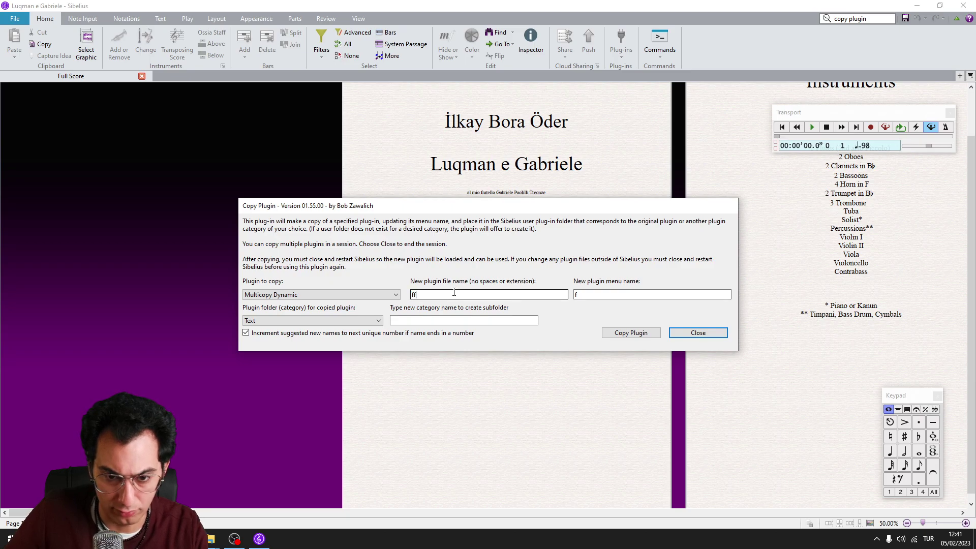
pyautogui.press('Tab')
pyautogui.click(454, 293)
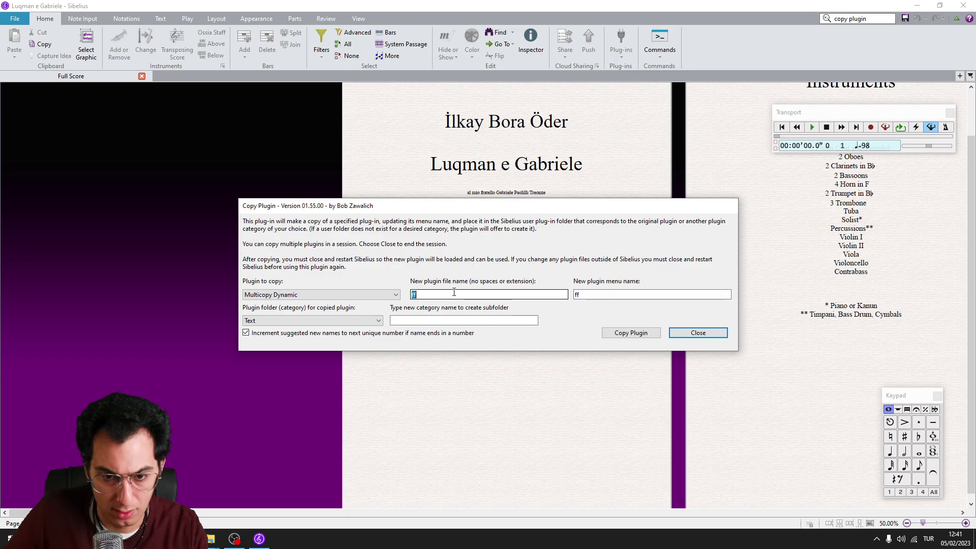
pyautogui.write('f')
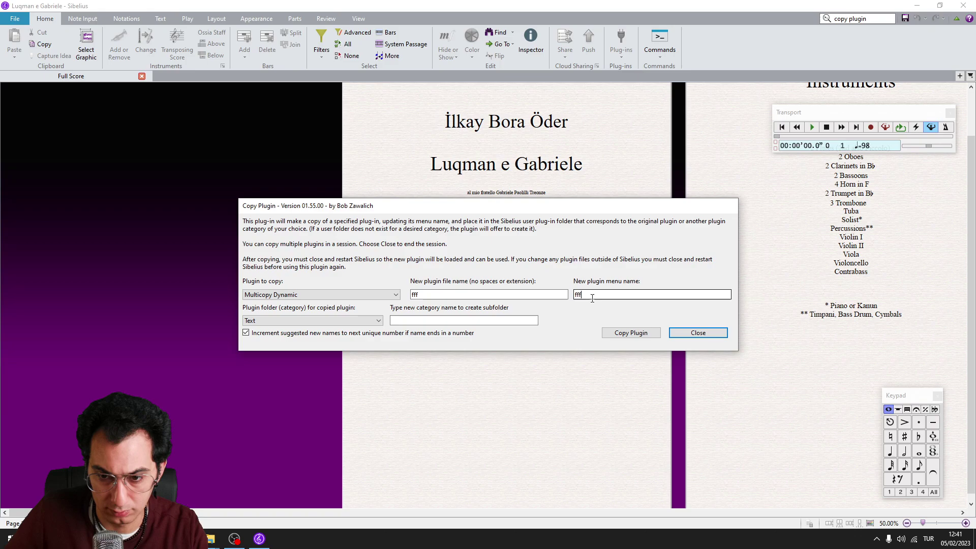
pyautogui.press('Escape')
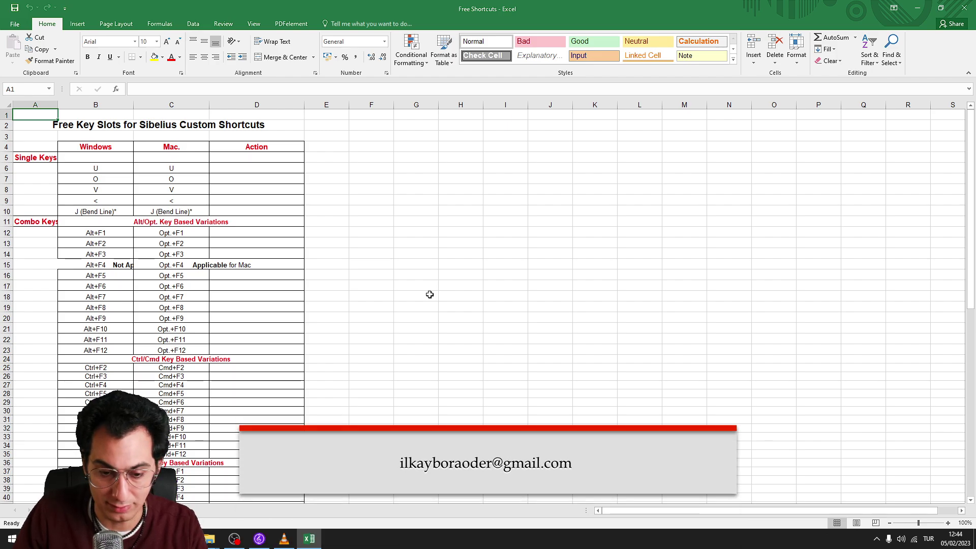
pyautogui.hotkey('alt', 'Tab')
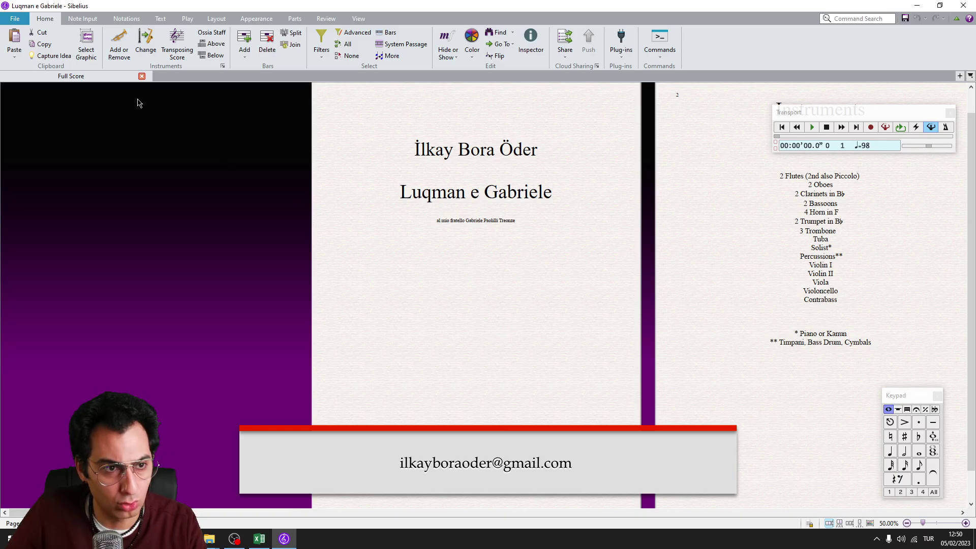
# Step: In Keyboard Shortcuts preferences, assign F1 to the f plugin, overriding Sibelius Help
pyautogui.click(14, 18)
pyautogui.click(25, 293)
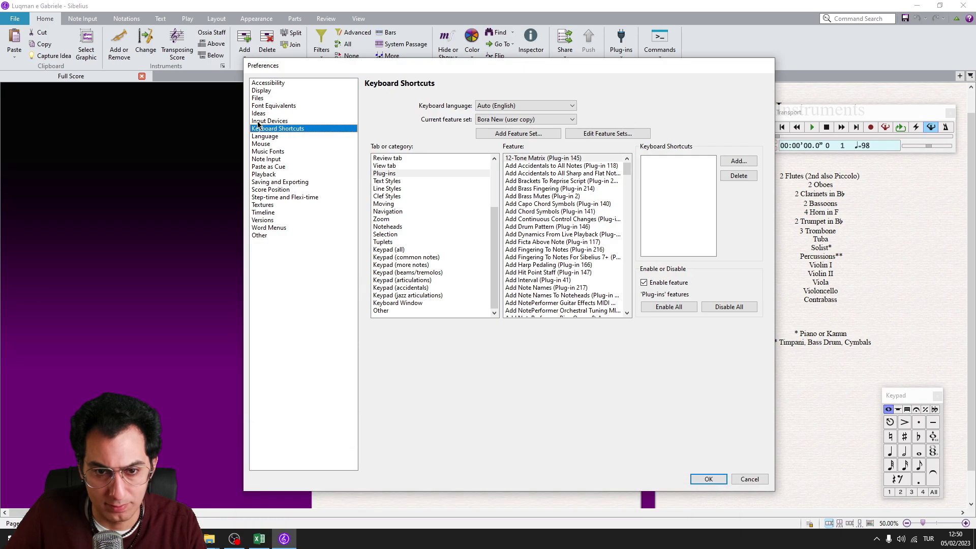
pyautogui.click(400, 174)
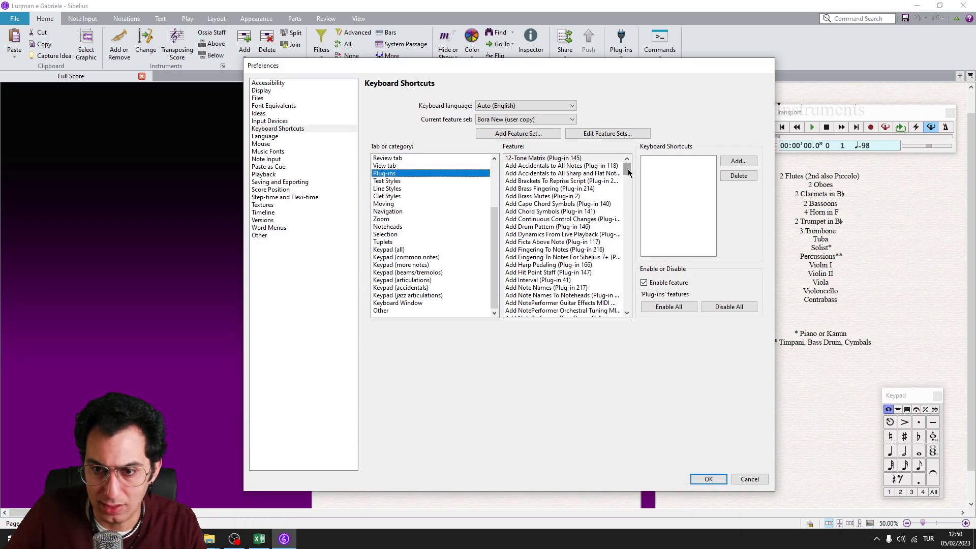
pyautogui.moveTo(628, 170); pyautogui.dragTo(627, 305)
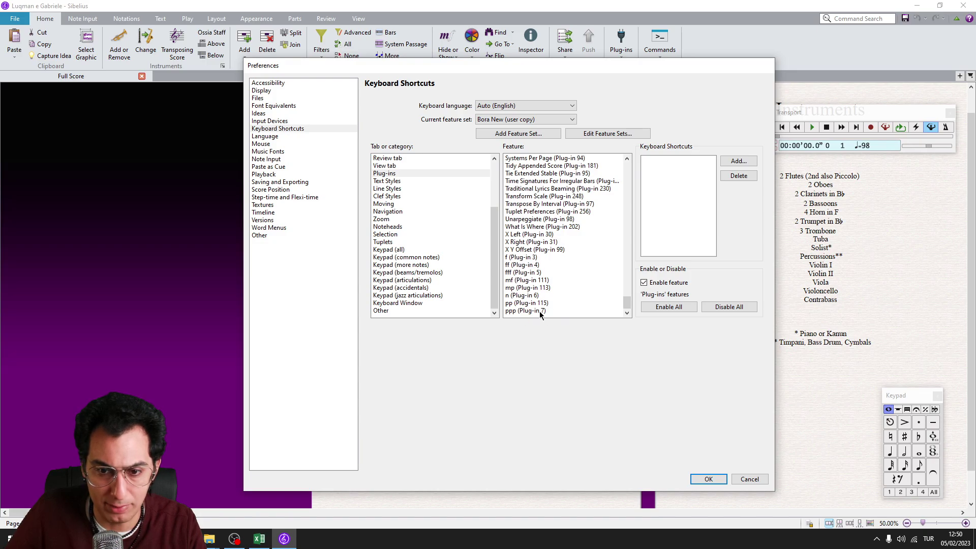
pyautogui.click(525, 259)
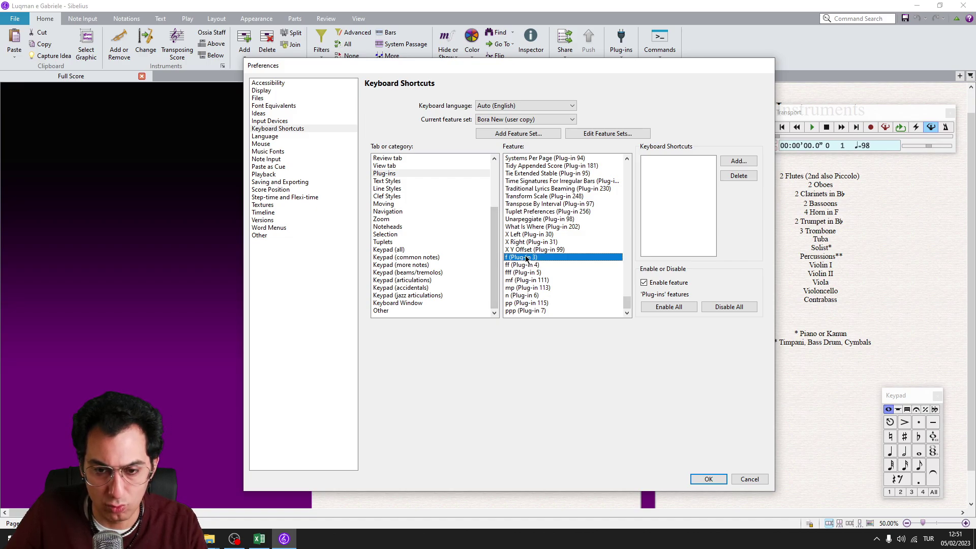
pyautogui.click(737, 162)
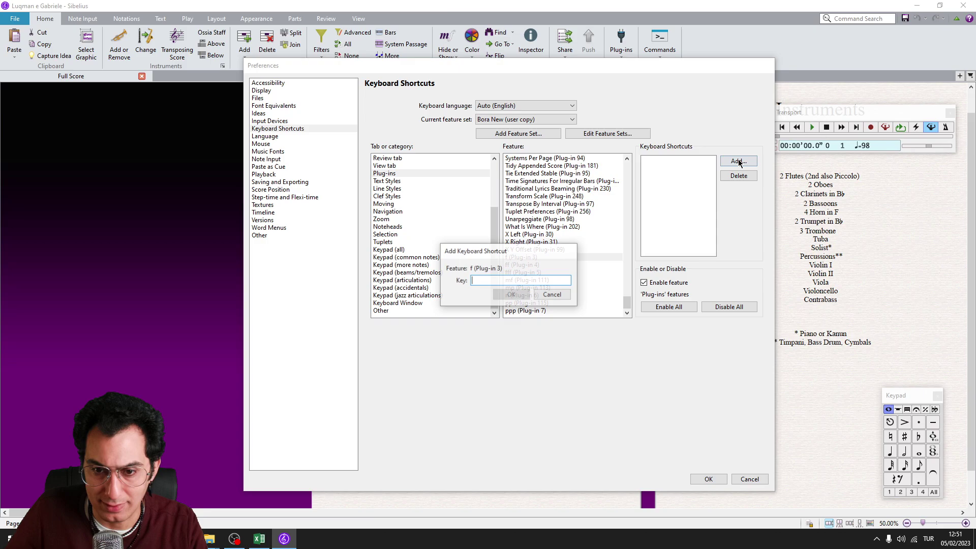
pyautogui.press('F1')
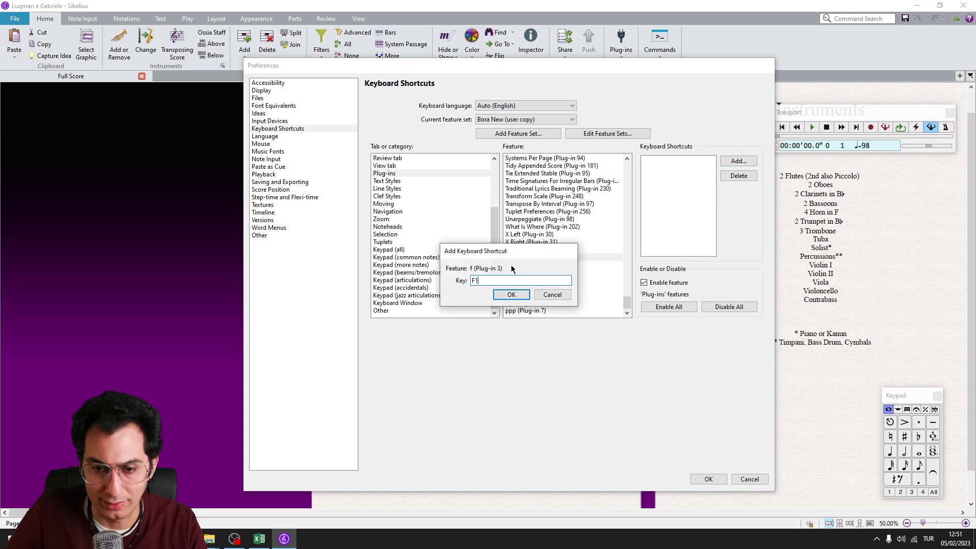
pyautogui.click(512, 294)
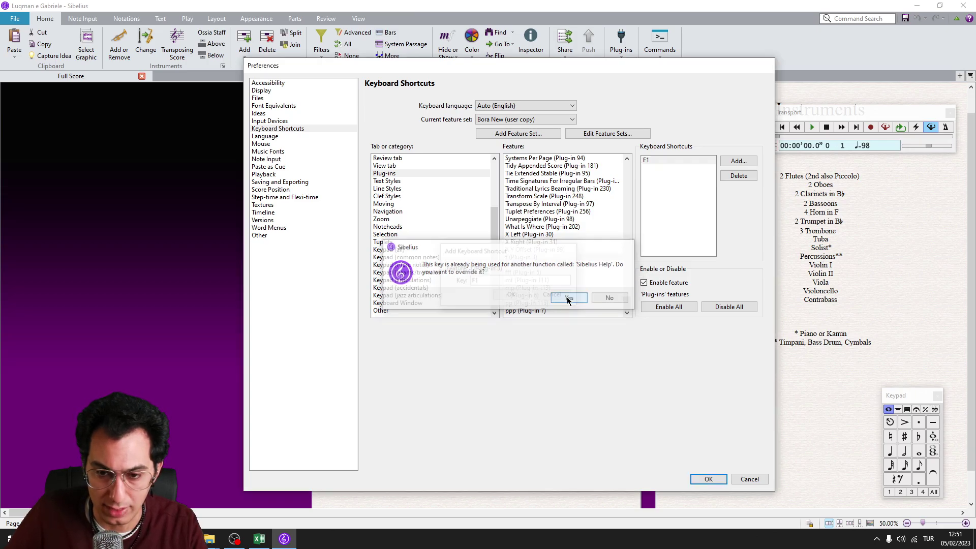
pyautogui.click(569, 298)
# Step: Assign F2 to the ff plugin, overriding the Edit Text shortcut
pyautogui.click(523, 264)
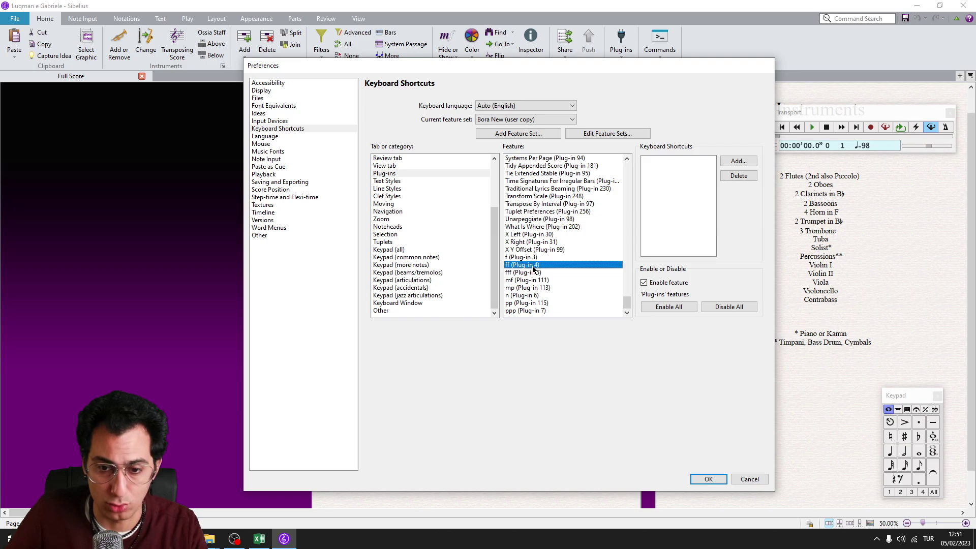
pyautogui.click(739, 162)
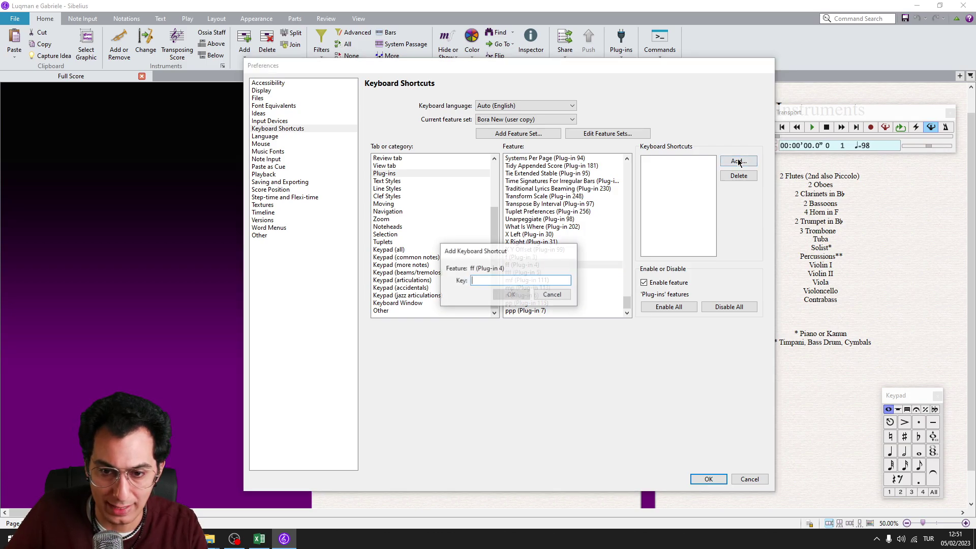
pyautogui.press('F2')
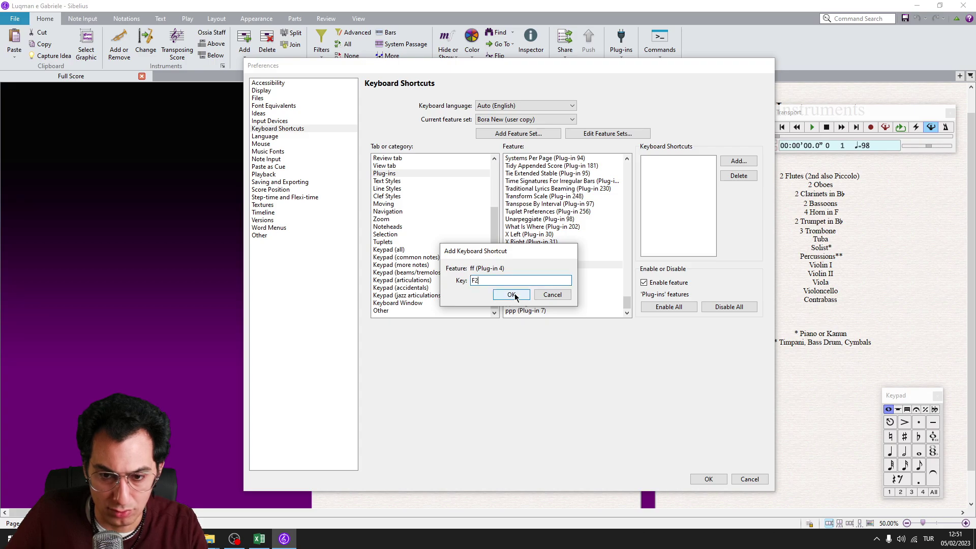
pyautogui.click(512, 295)
pyautogui.click(580, 300)
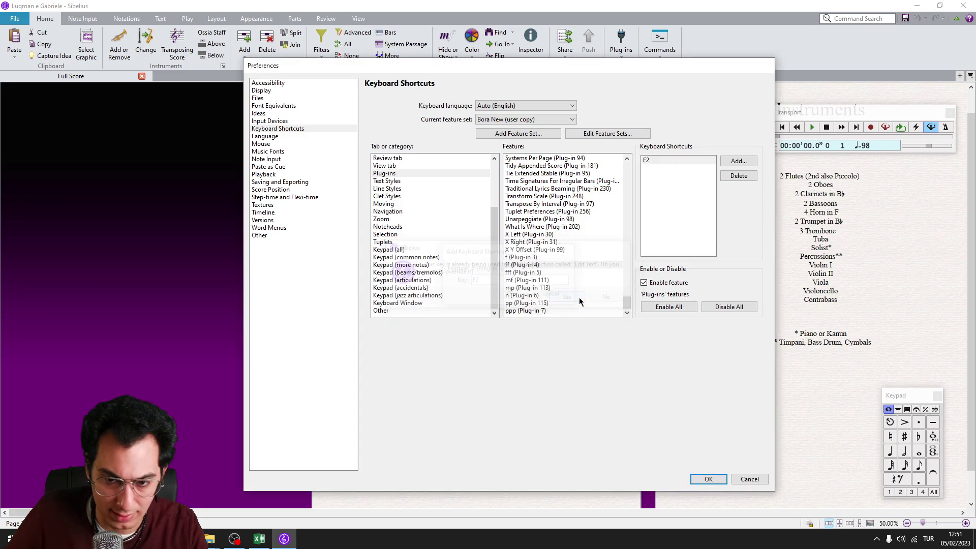
# Step: Assign F3 to the fff plugin and save the shortcut preferences
pyautogui.click(516, 274)
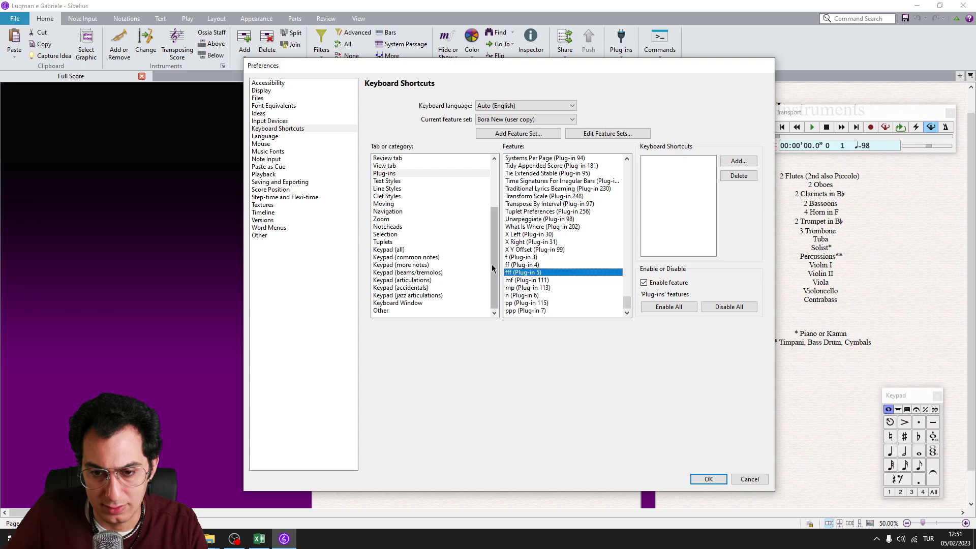
pyautogui.click(737, 161)
pyautogui.press('F3')
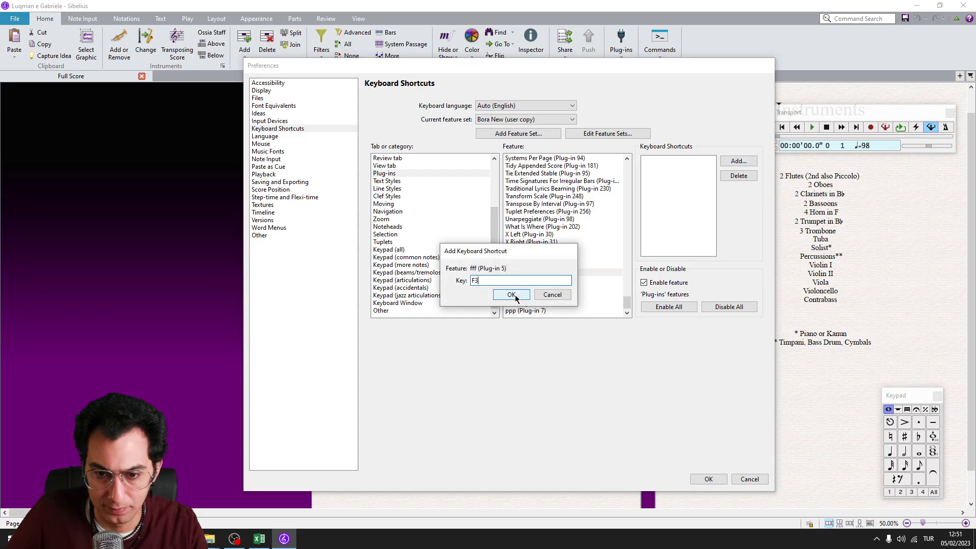
pyautogui.click(510, 295)
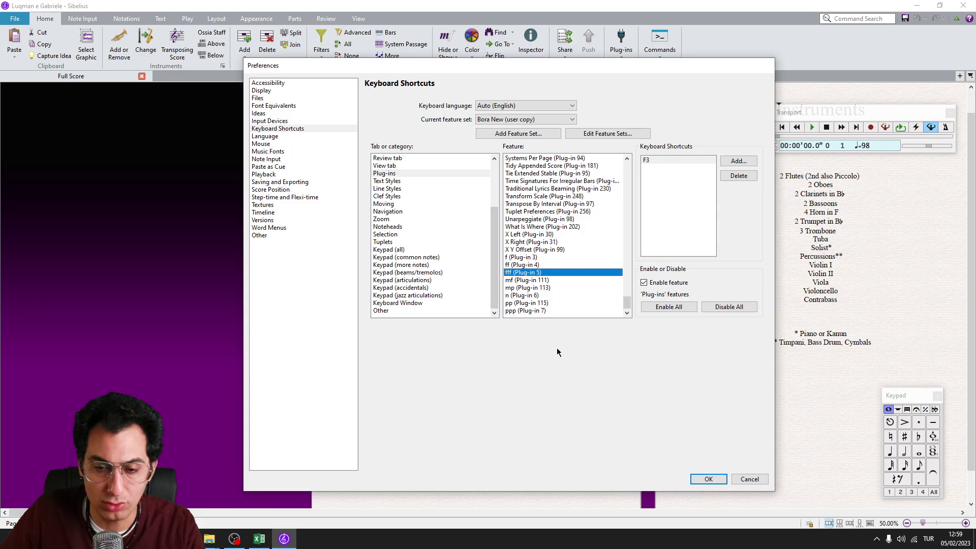
pyautogui.click(526, 256)
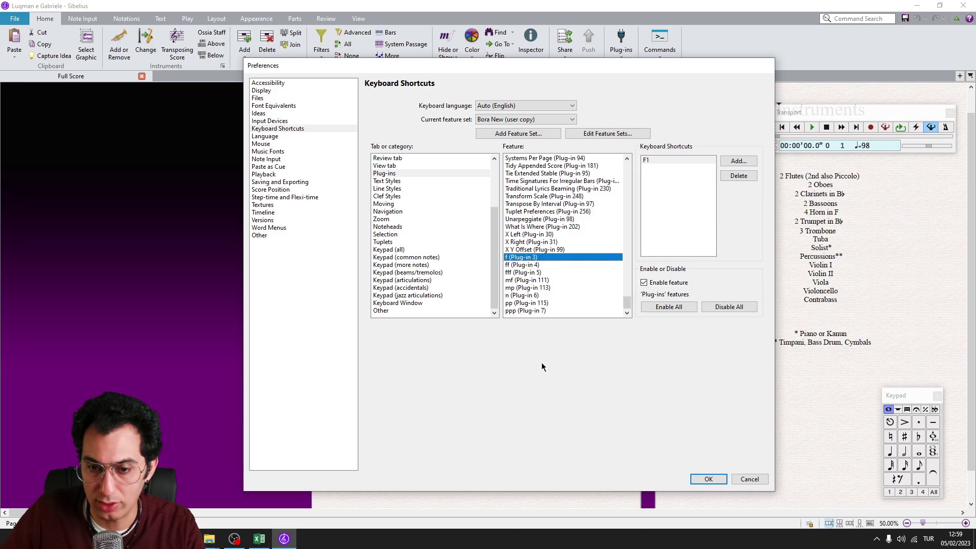
pyautogui.click(707, 478)
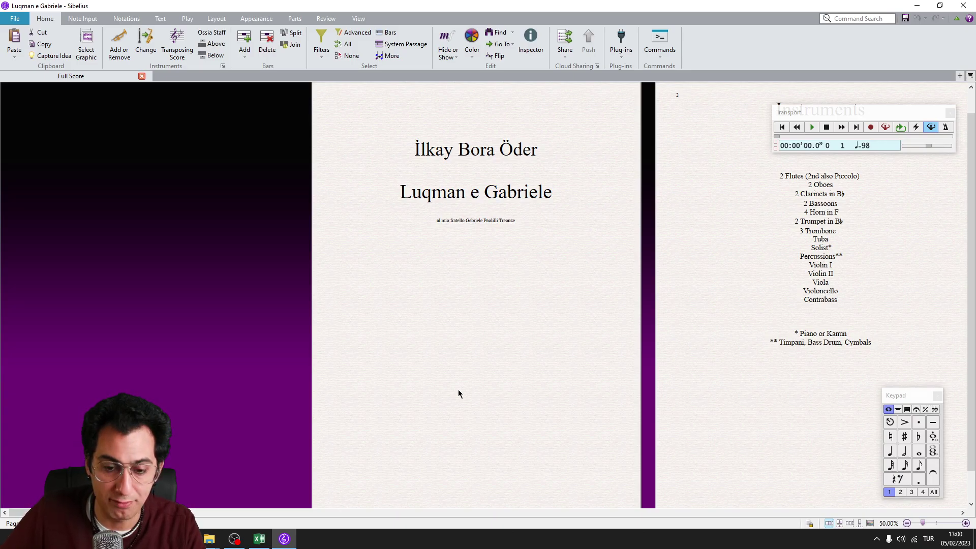
# Step: Set the f plugin to insert f at the first selected note, with 'Hide dialog always'
pyautogui.hotkey('ctrl', 'alt', 'f')
pyautogui.click(348, 250)
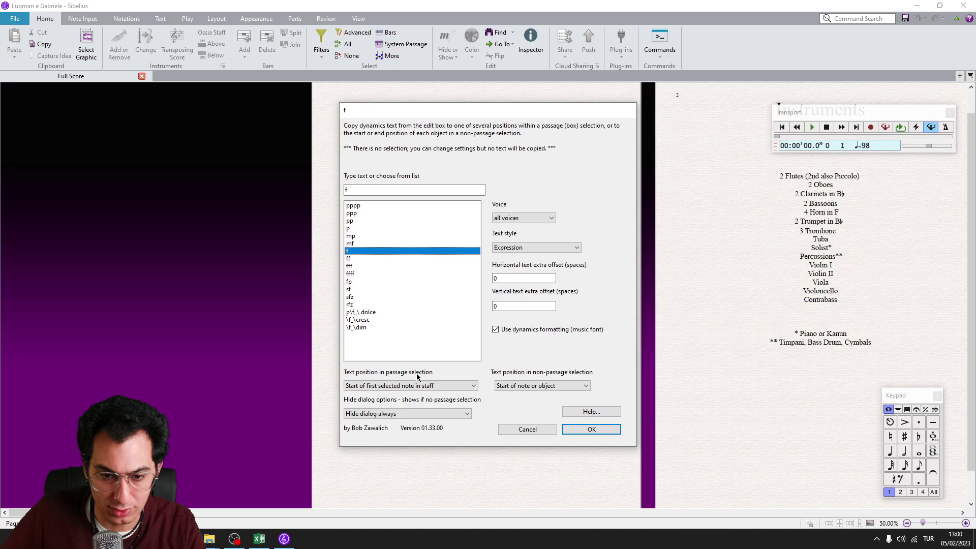
pyautogui.click(463, 385)
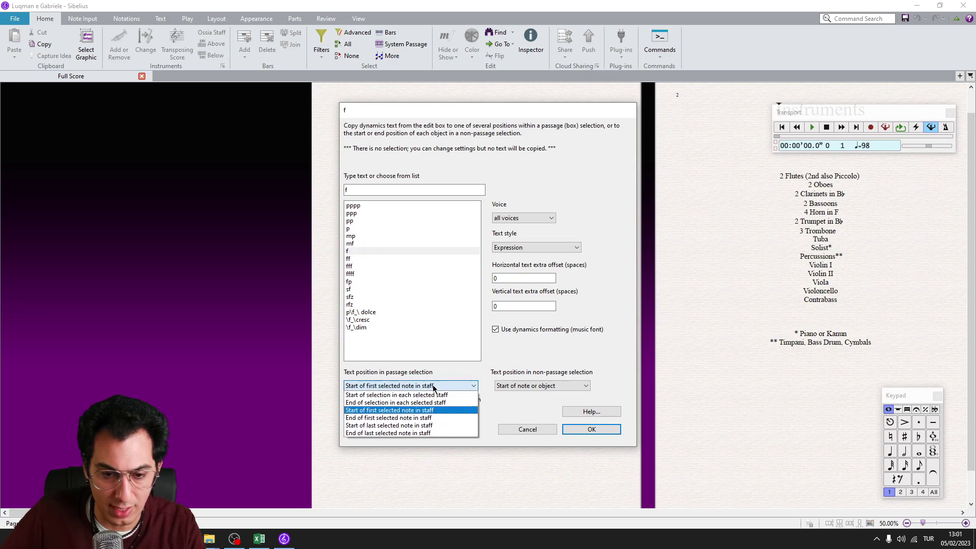
pyautogui.click(426, 411)
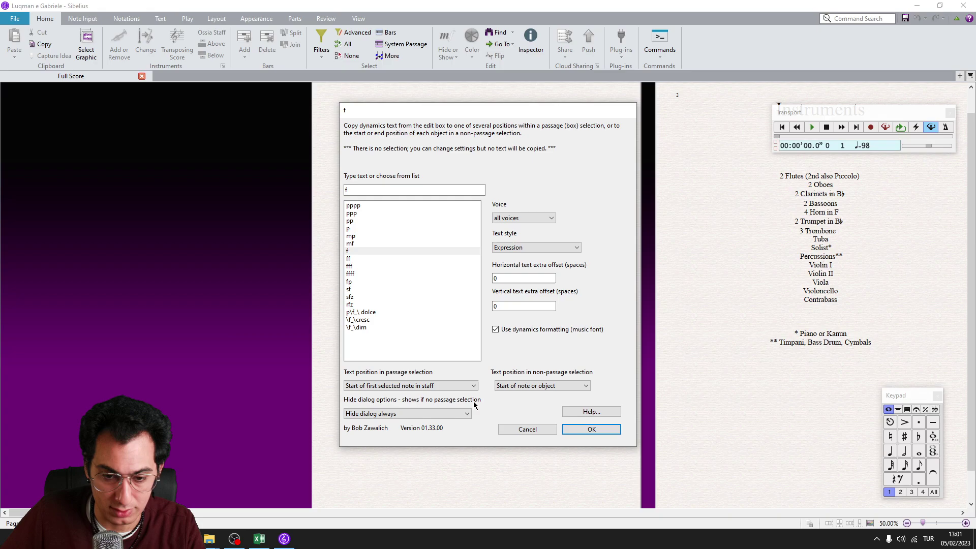
pyautogui.click(404, 413)
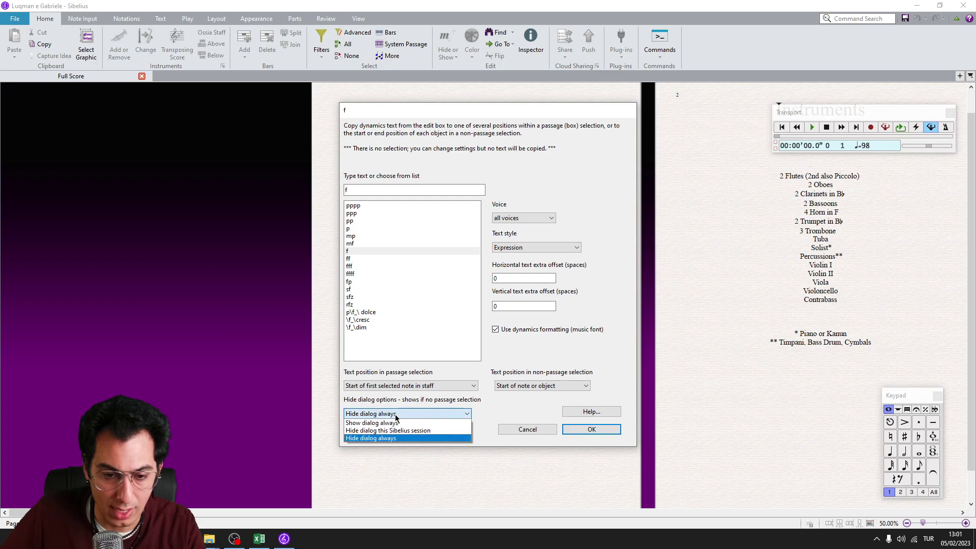
pyautogui.click(374, 437)
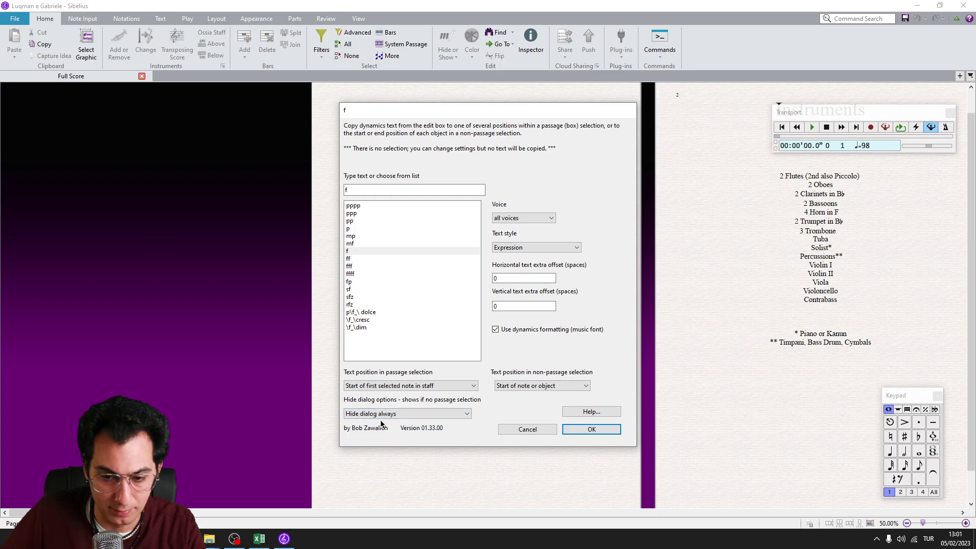
pyautogui.click(590, 429)
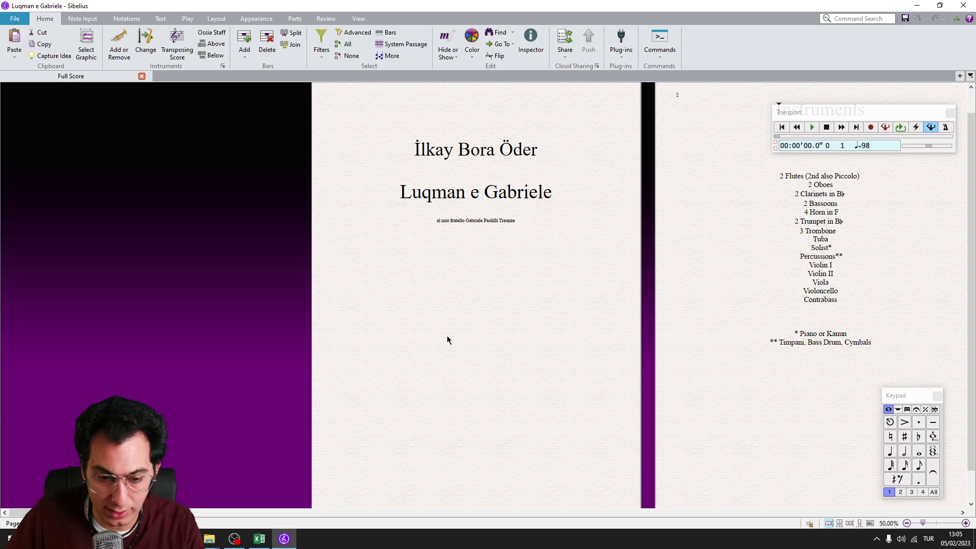
# Step: Reopen and dismiss the f plugin, then set the ff plugin to insert ff and confirm
pyautogui.hotkey('ctrl', 'alt', 'f')
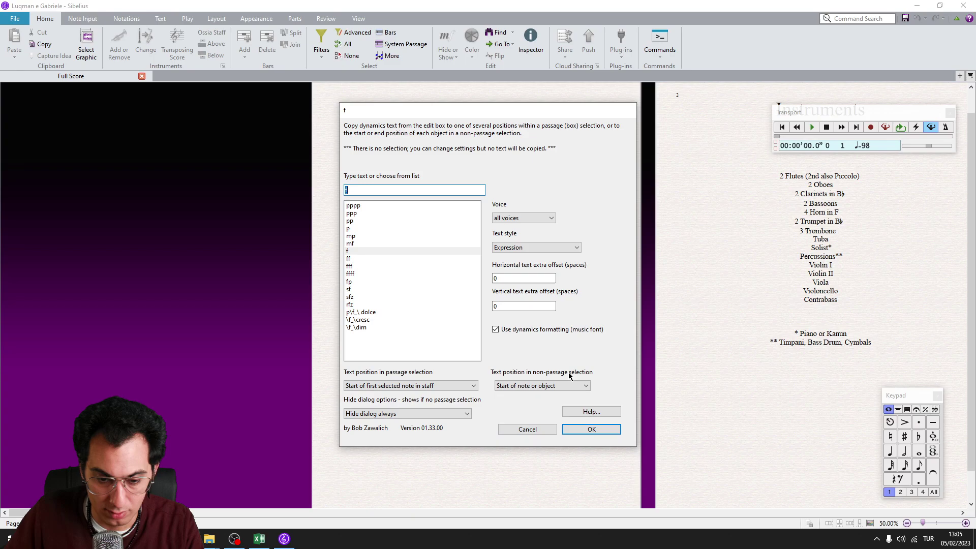
pyautogui.press('Escape')
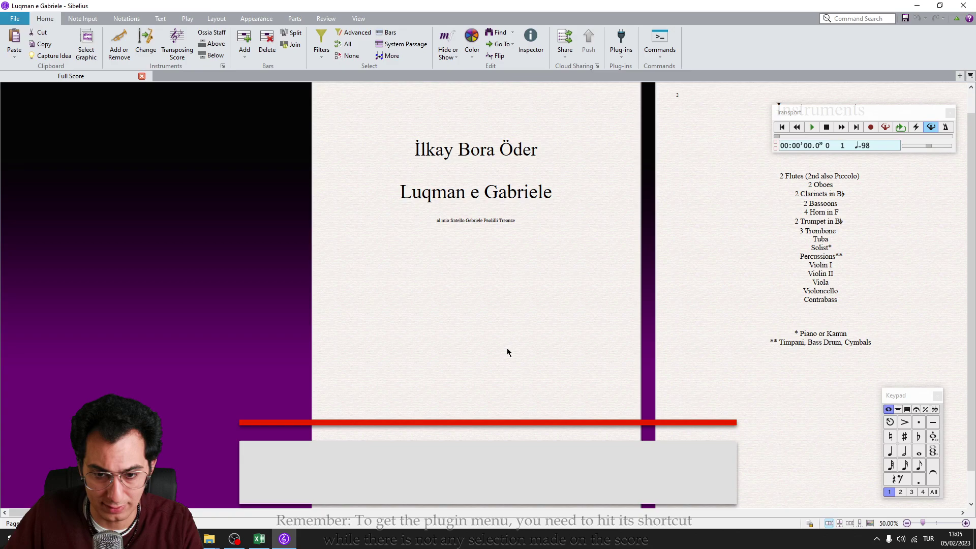
pyautogui.hotkey('ctrl', 'shift', 'f')
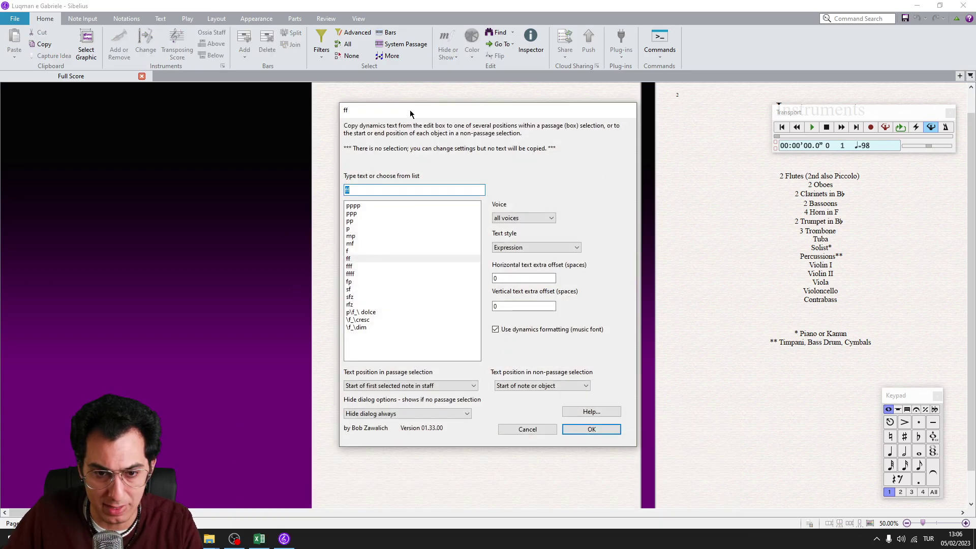
pyautogui.click(355, 259)
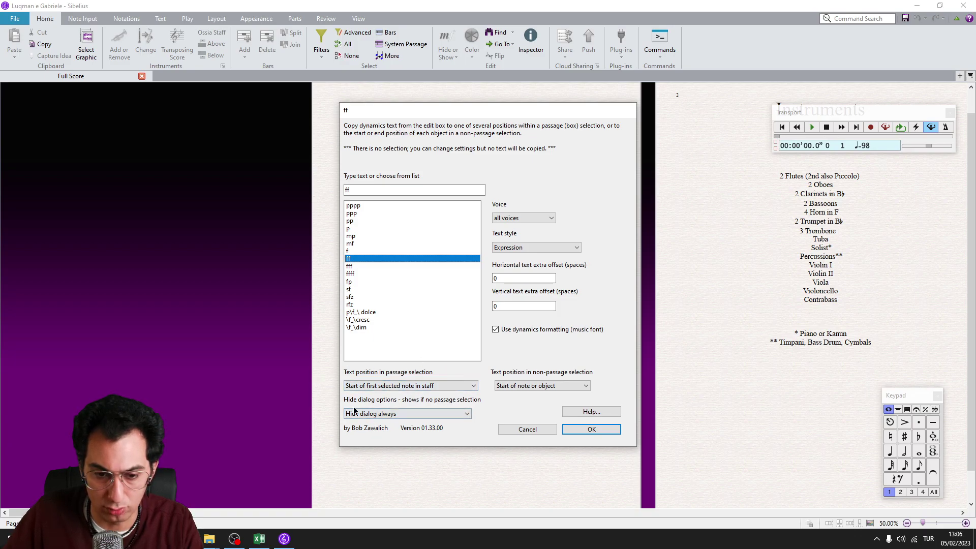
pyautogui.click(589, 429)
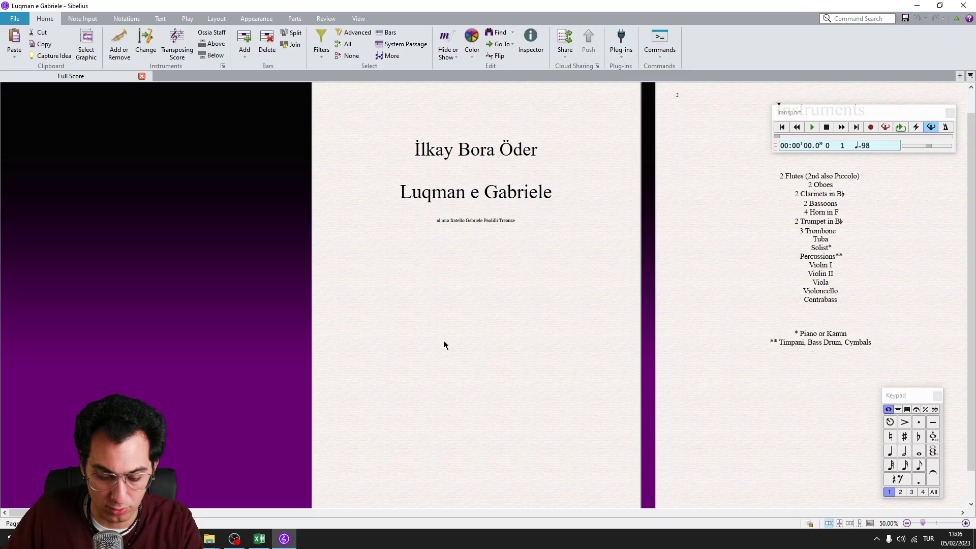
# Step: Open the fff plugin, choose fff as its dynamic and confirm
pyautogui.hotkey('ctrl', 'shift', 'f')
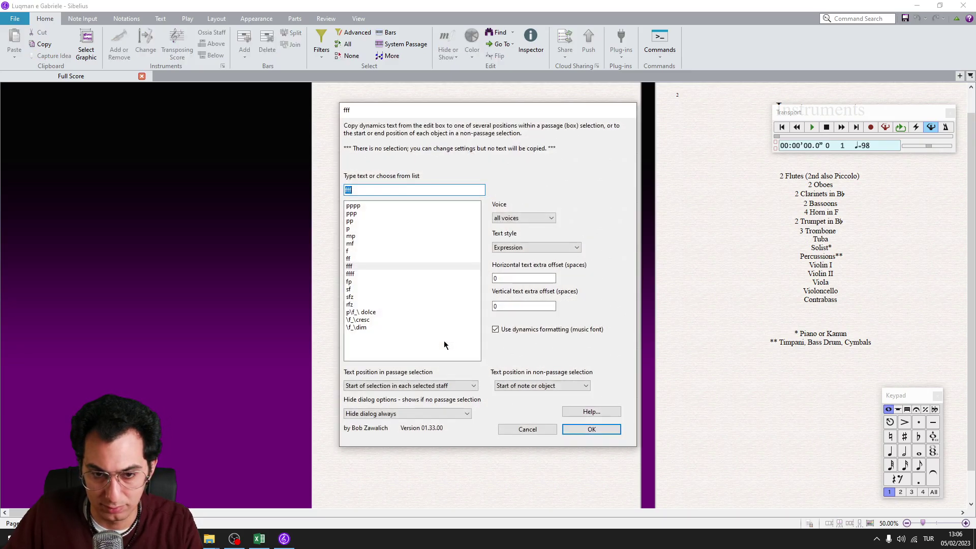
pyautogui.click(357, 266)
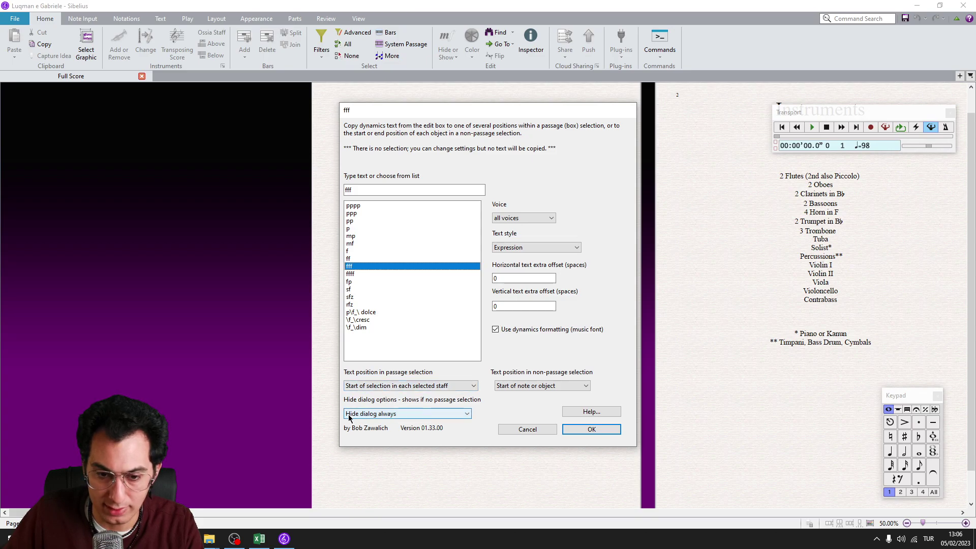
pyautogui.click(592, 429)
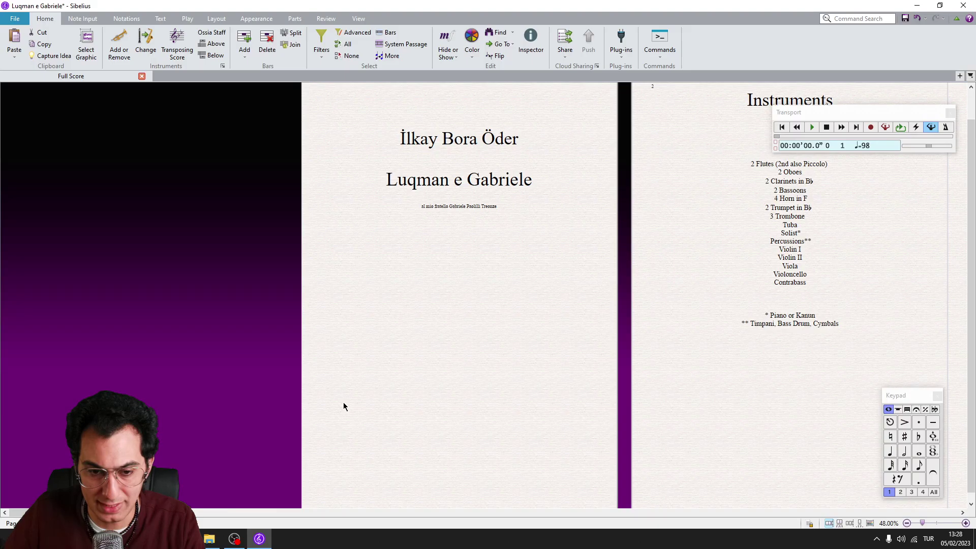
# Step: Go to page 7 and add fff under every staff in bar 32
pyautogui.hotkey('ctrl', 'shift', 'g')
pyautogui.write('7')
pyautogui.press('Return')
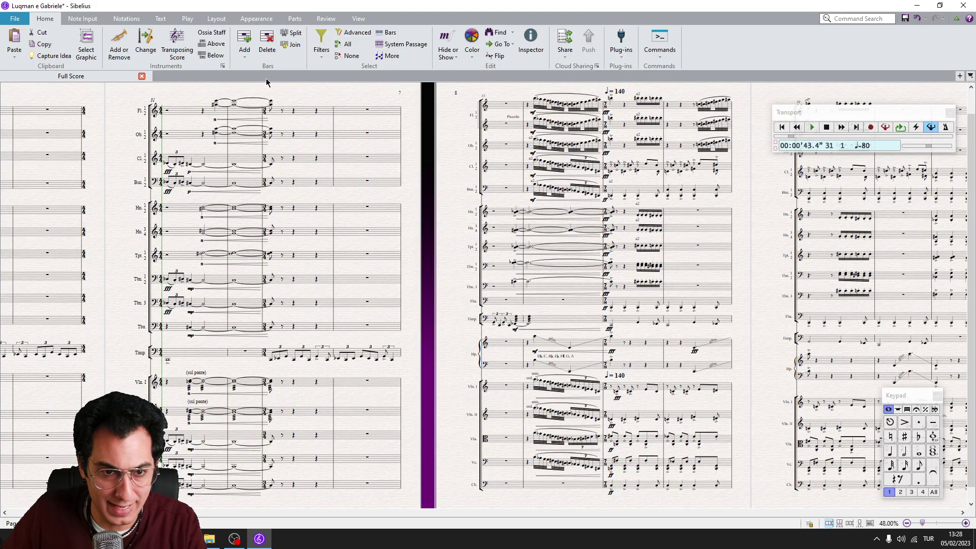
pyautogui.keyDown('ctrl'); pyautogui.click(277, 113); pyautogui.keyUp('ctrl')
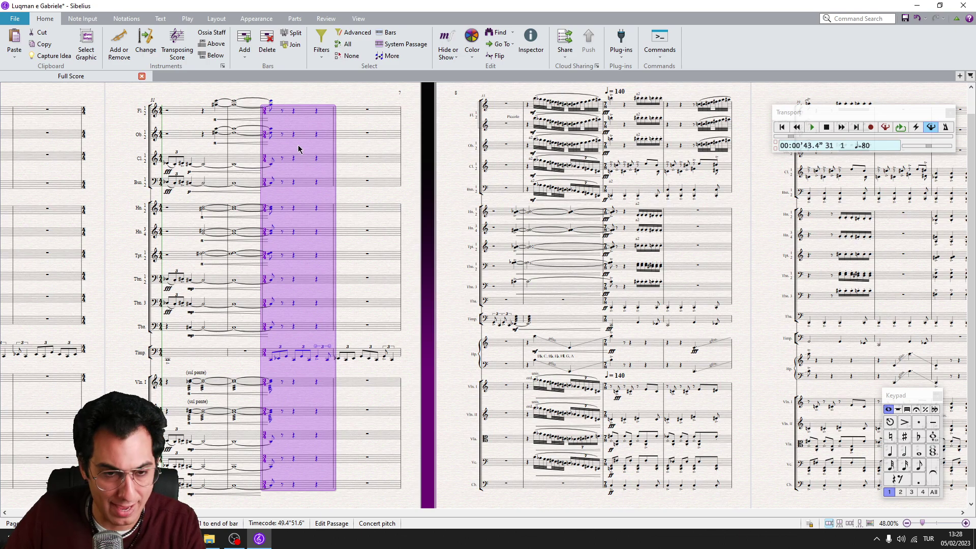
pyautogui.hotkey('ctrl', 'v')
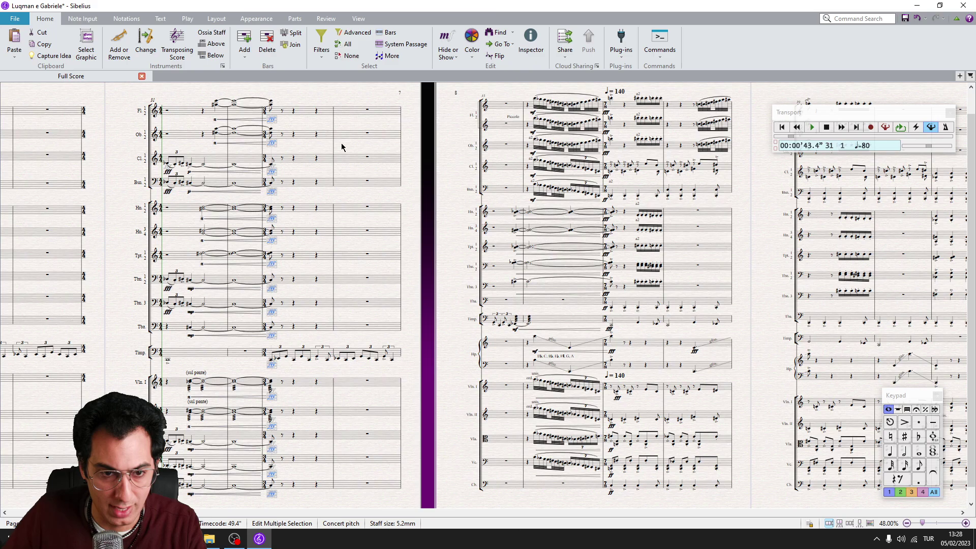
pyautogui.press('Escape')
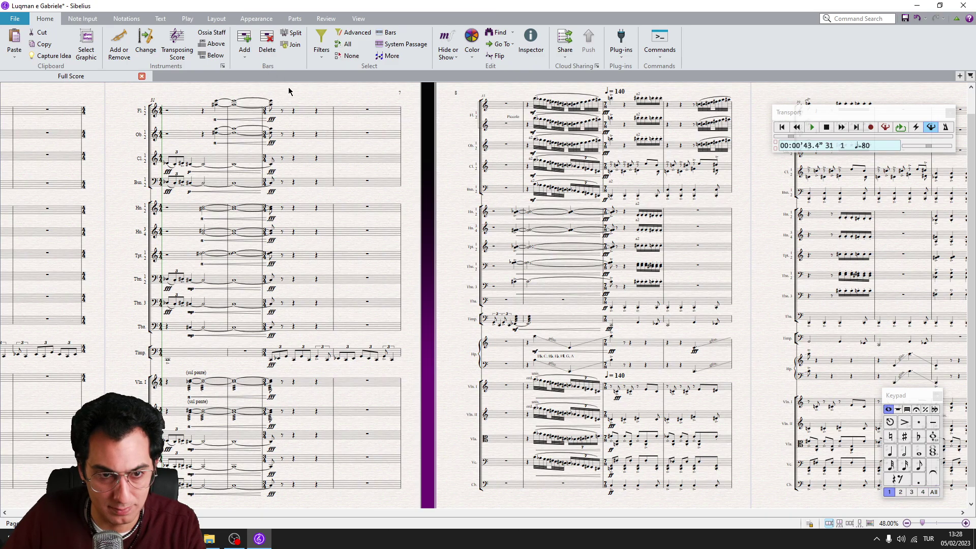
# Step: Add pp to page 8's first bar from the horns down to Tbn. 3
pyautogui.hscroll(2, 518, 293)
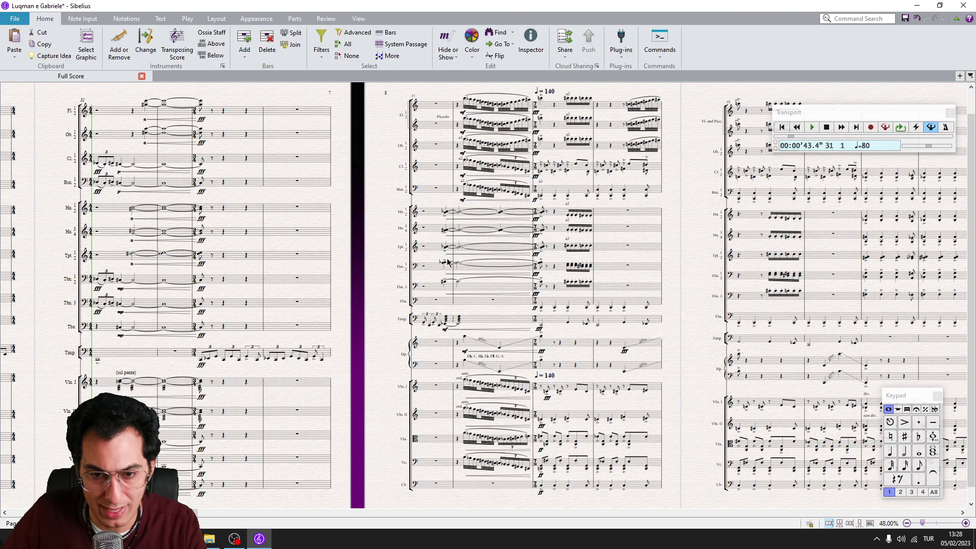
pyautogui.moveTo(434, 217); pyautogui.dragTo(446, 291)
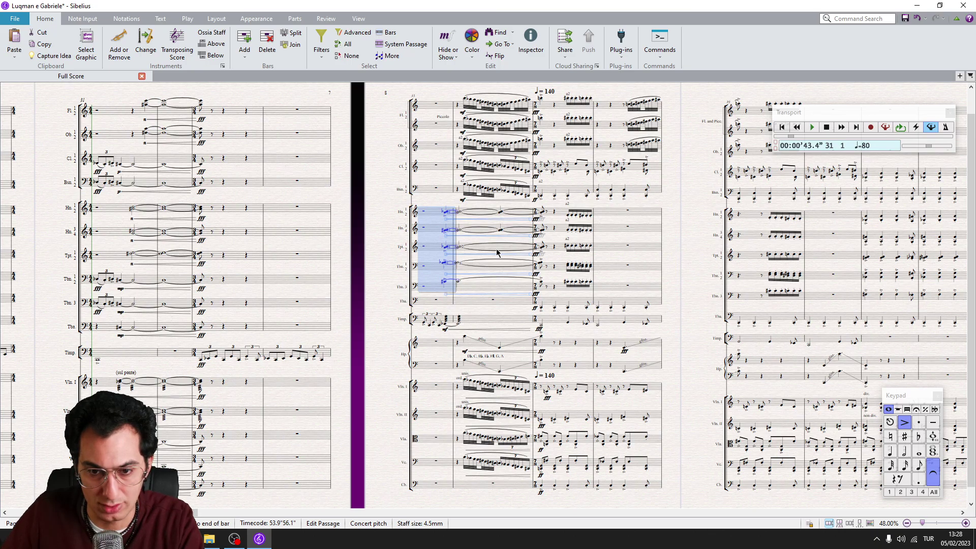
pyautogui.hotkey('ctrl', 'v')
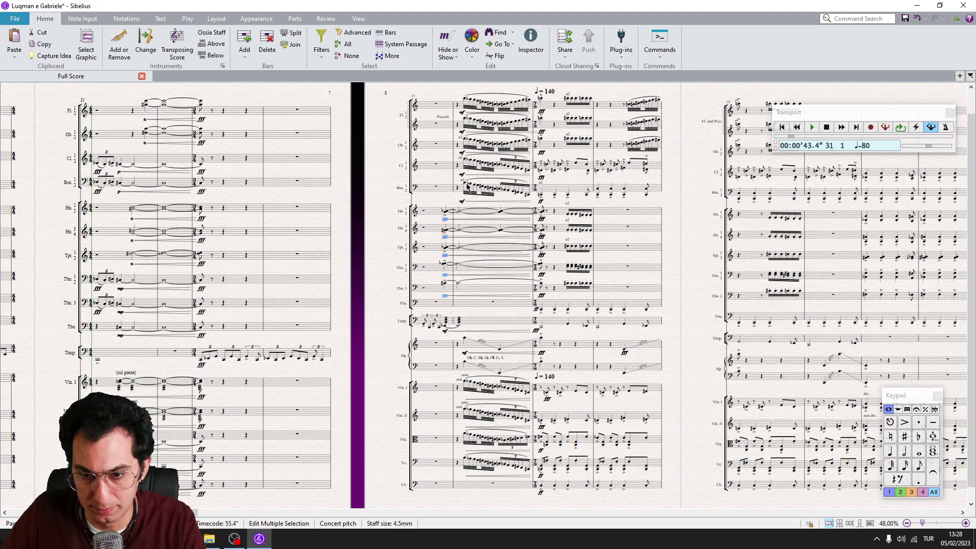
pyautogui.hscroll(2, 482, 381)
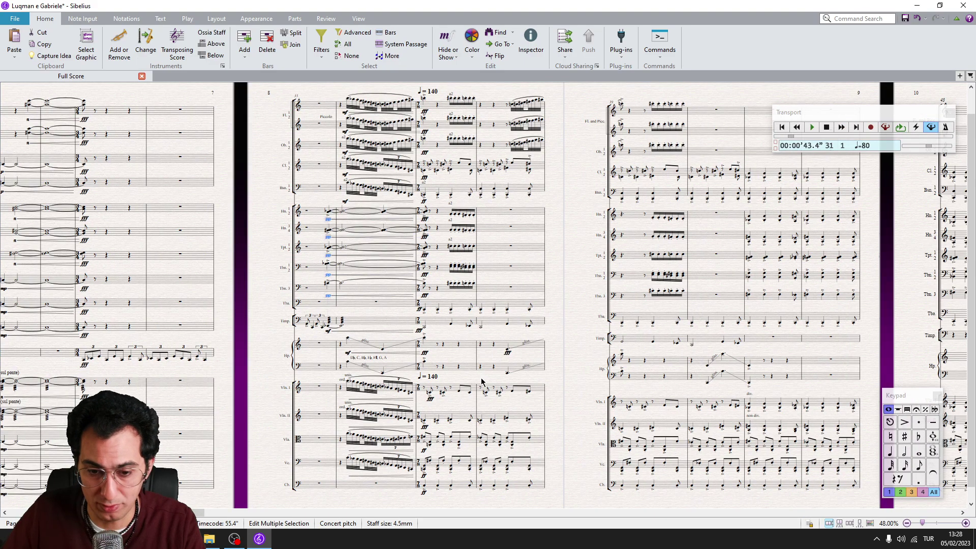
# Step: Add a dynamic at the start of the Vln I to cello bars
pyautogui.click(343, 465)
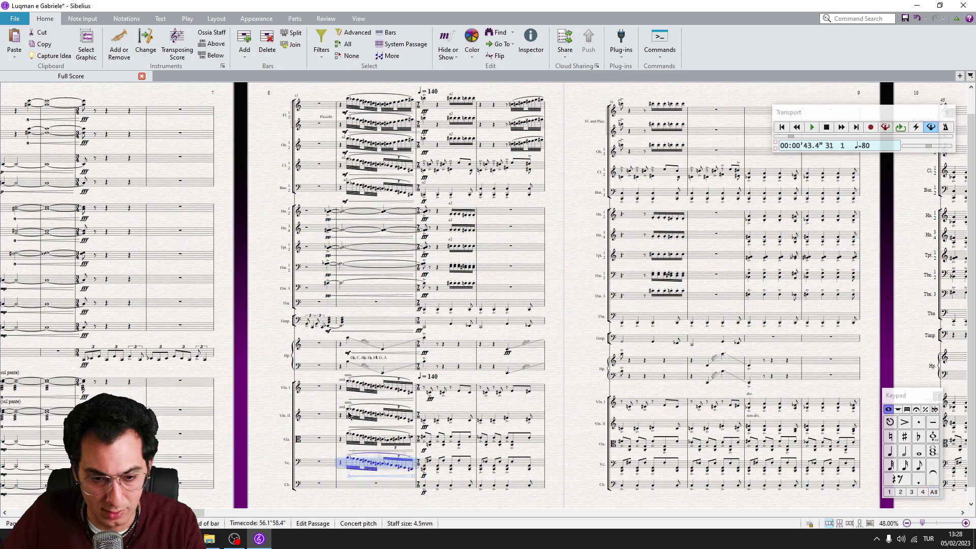
pyautogui.keyDown('shift'); pyautogui.click(343, 392); pyautogui.keyUp('shift')
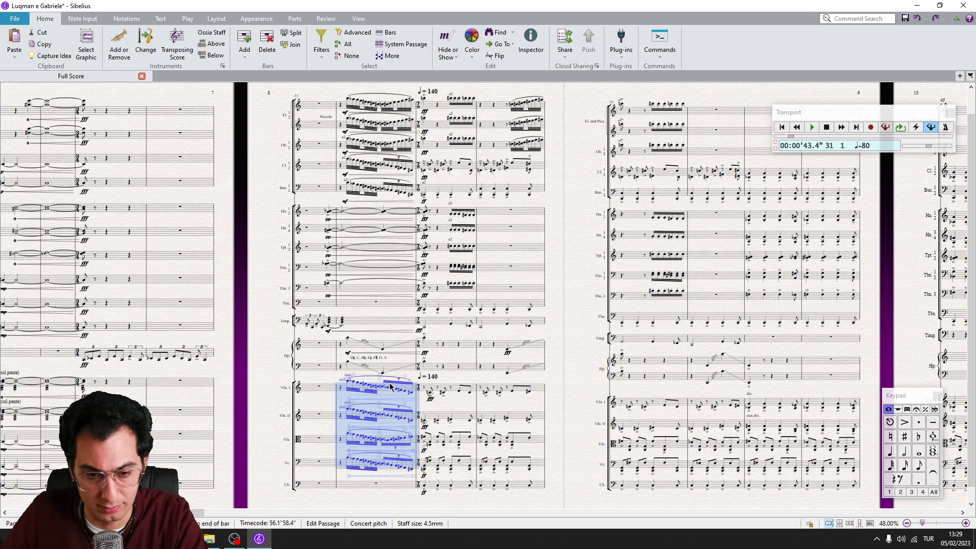
pyautogui.hotkey('ctrl', 'v')
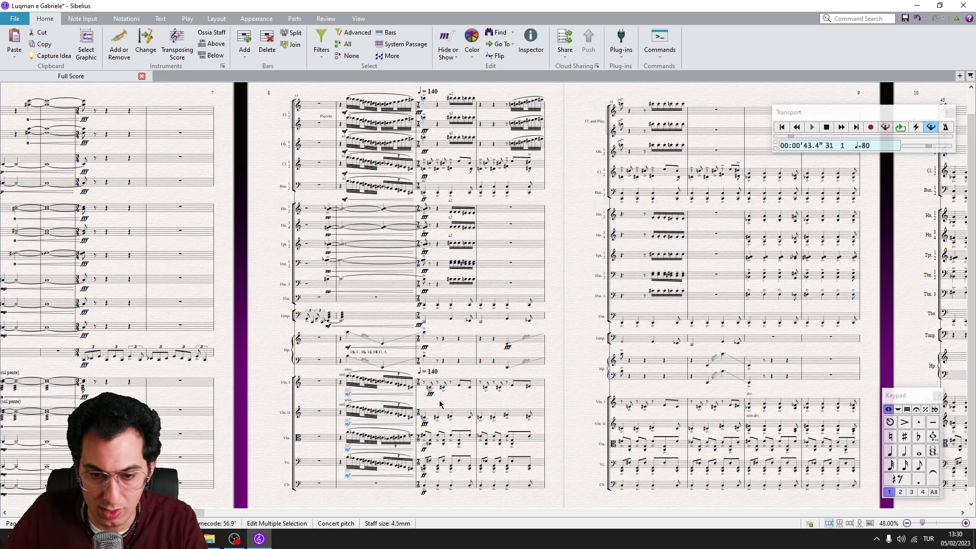
pyautogui.press('Escape')
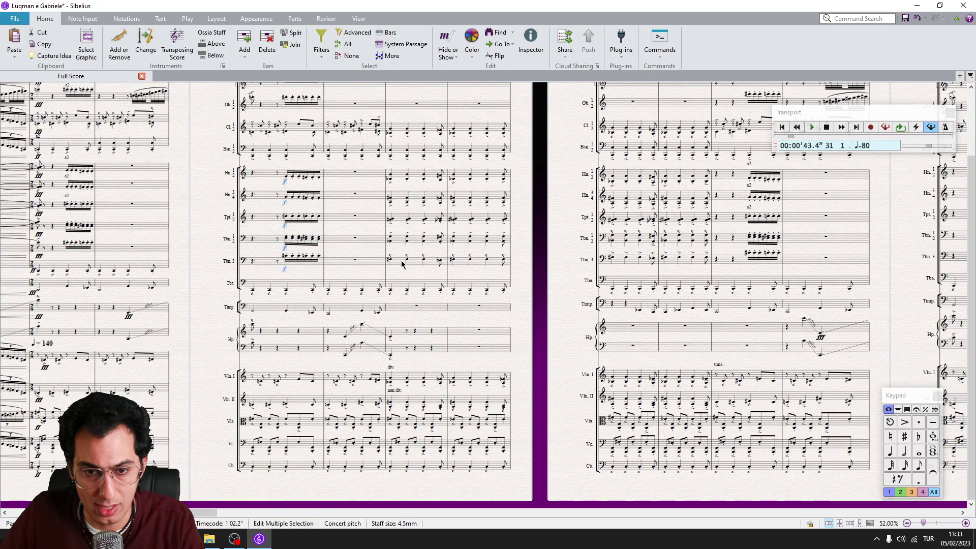
# Step: Add ff under the horn, trumpet and trombone staves in the later bar
pyautogui.click(402, 261)
pyautogui.keyDown('shift'); pyautogui.click(398, 176); pyautogui.keyUp('shift')
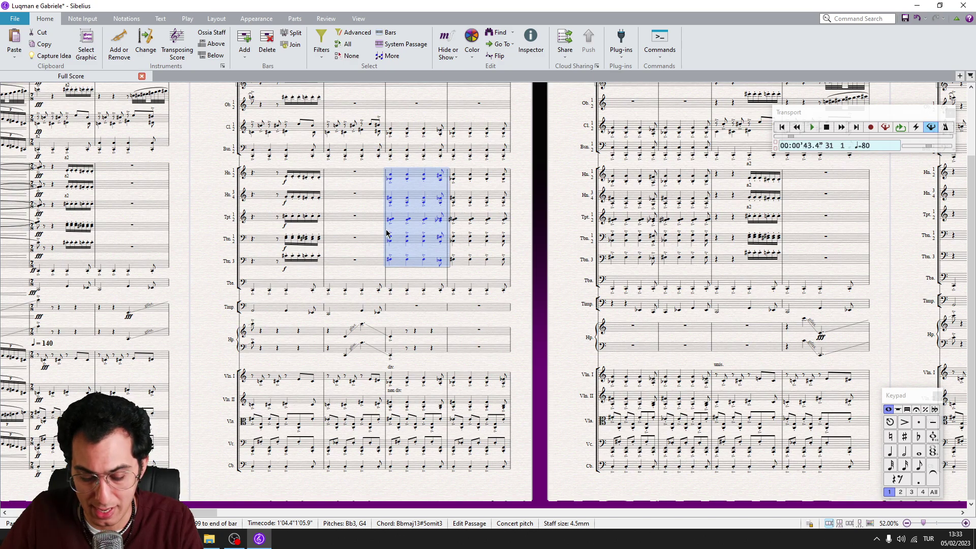
pyautogui.hotkey('ctrl', 'v')
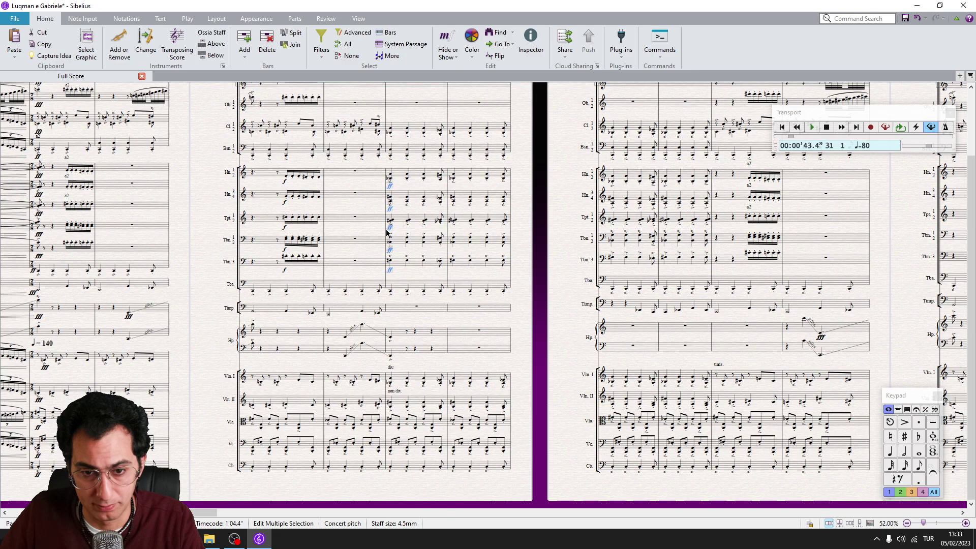